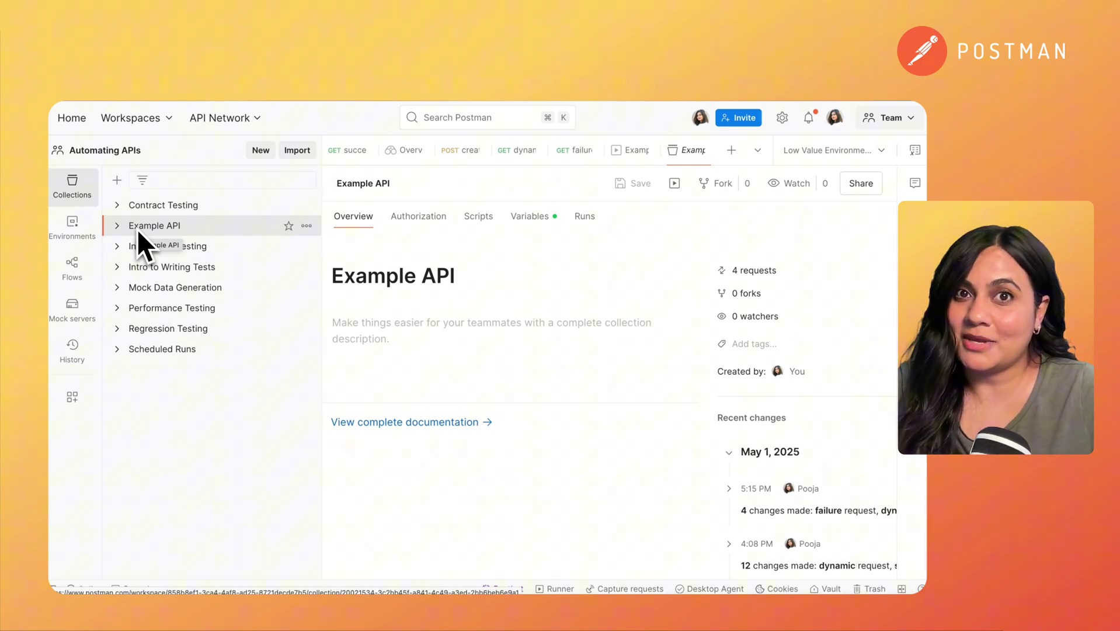
- Expand the Example API collection and view the success request's scripts
left_click(137, 230)
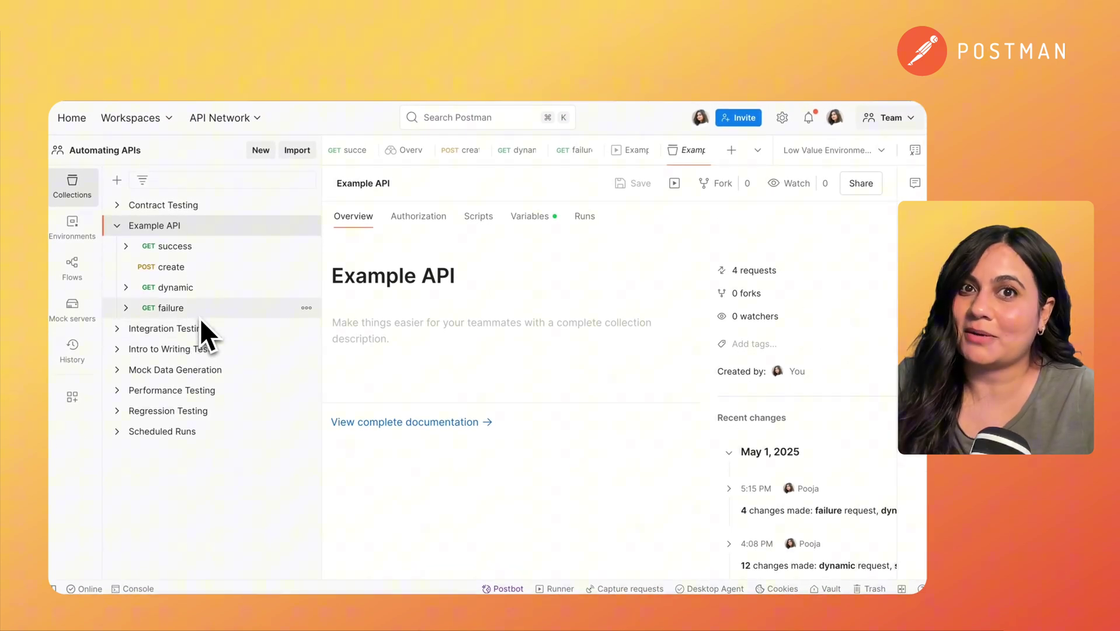
left_click(174, 245)
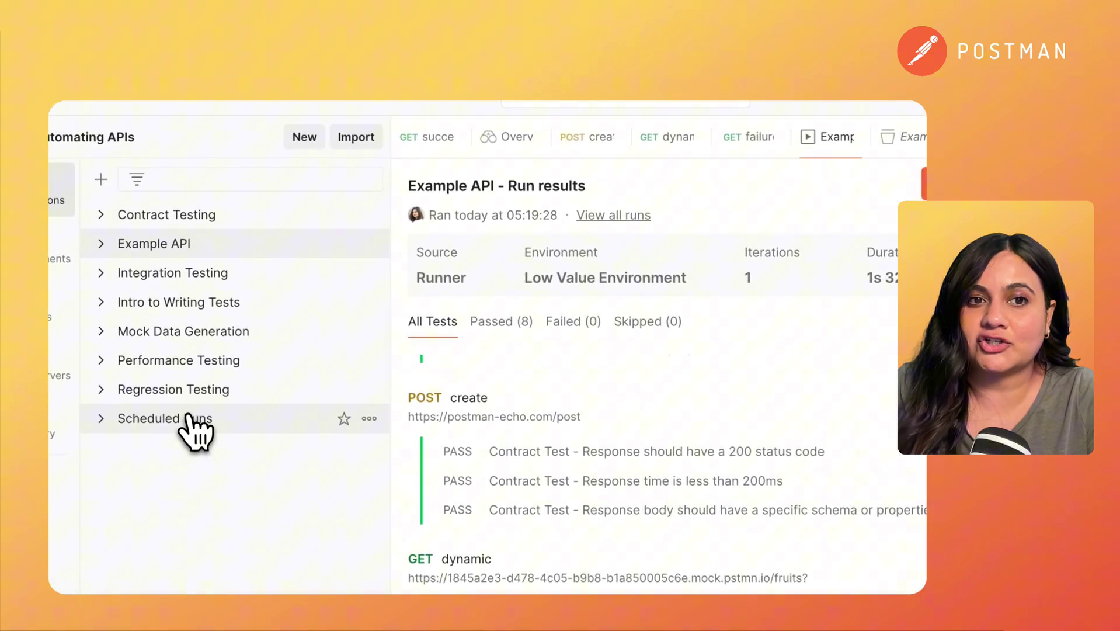
- Open a runner for Scheduled Runs, choose Schedule runs, and name it Number Monitor
left_click(195, 419)
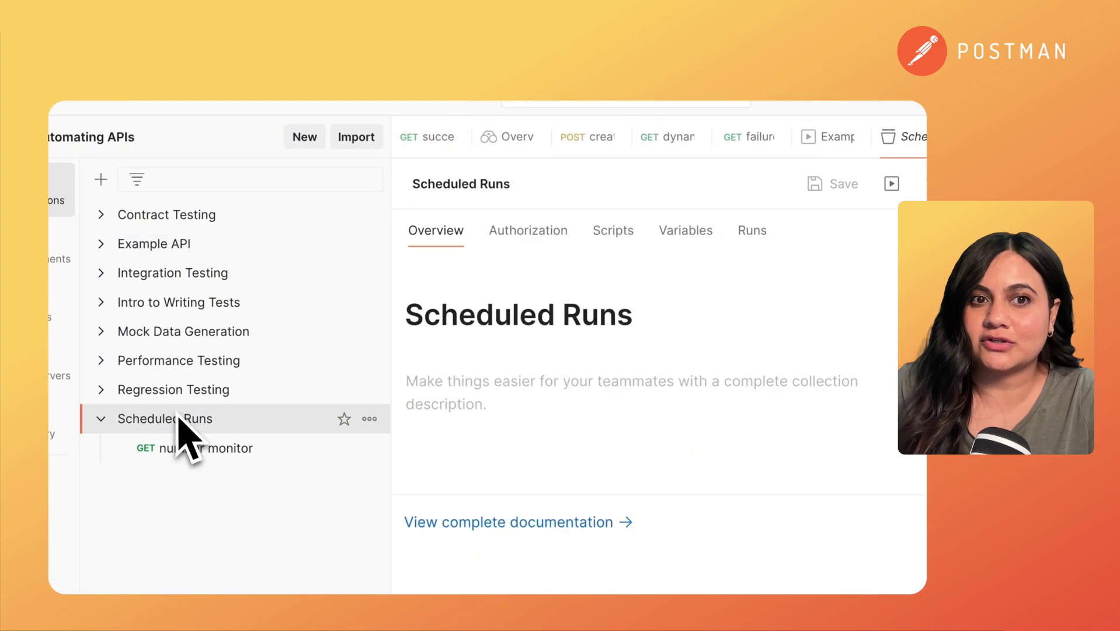
left_click(369, 419)
left_click(411, 181)
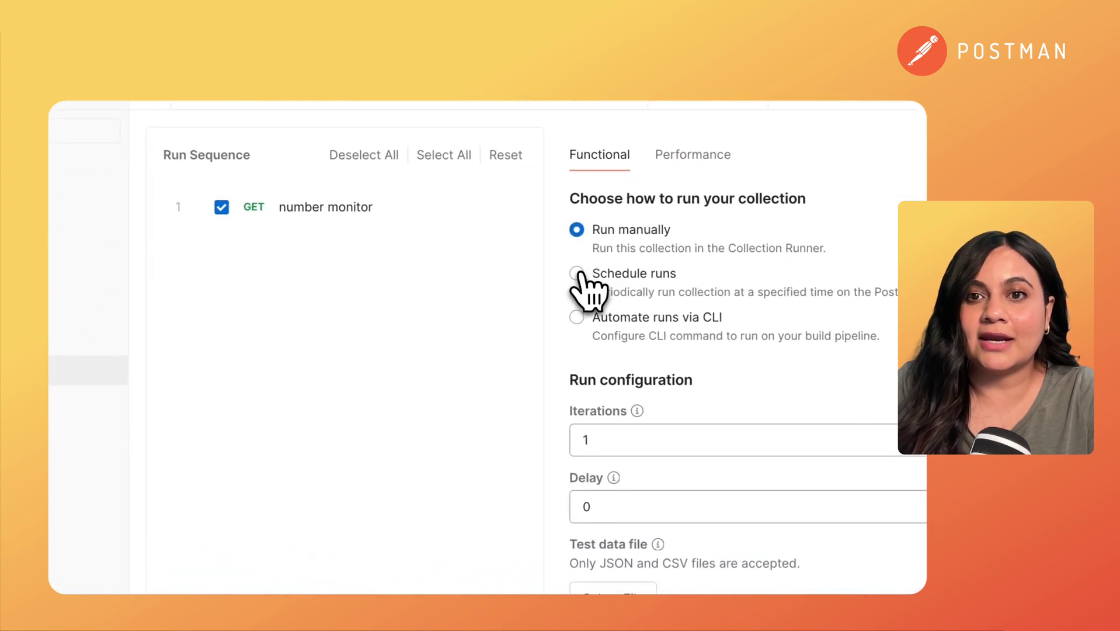
left_click(576, 273)
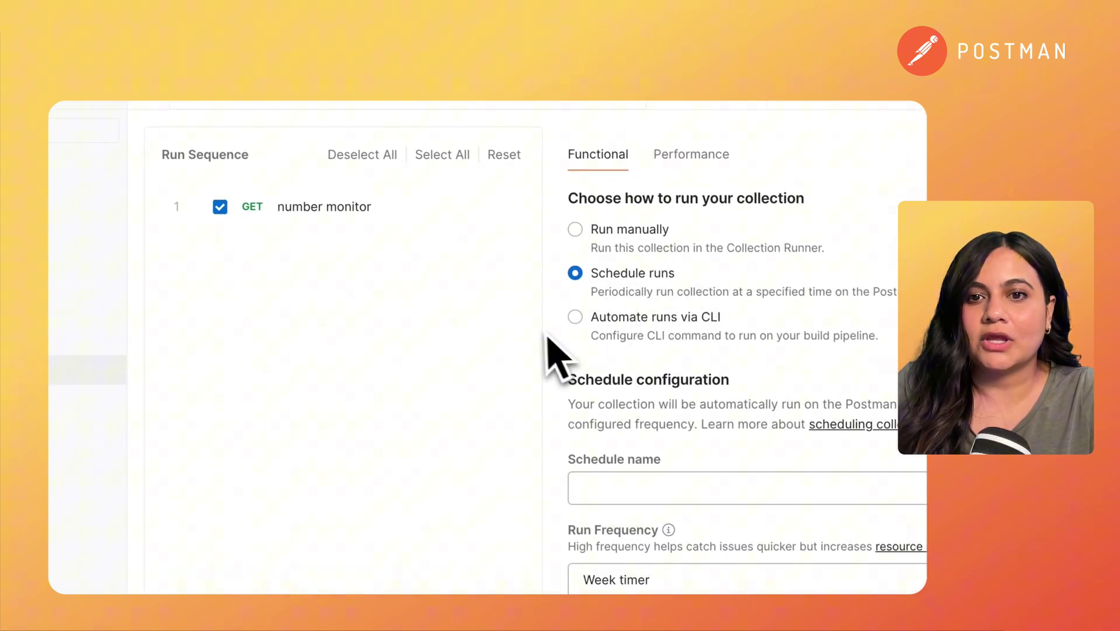
scroll(669, 482, "down", 2)
scroll(669, 482, "down", 2)
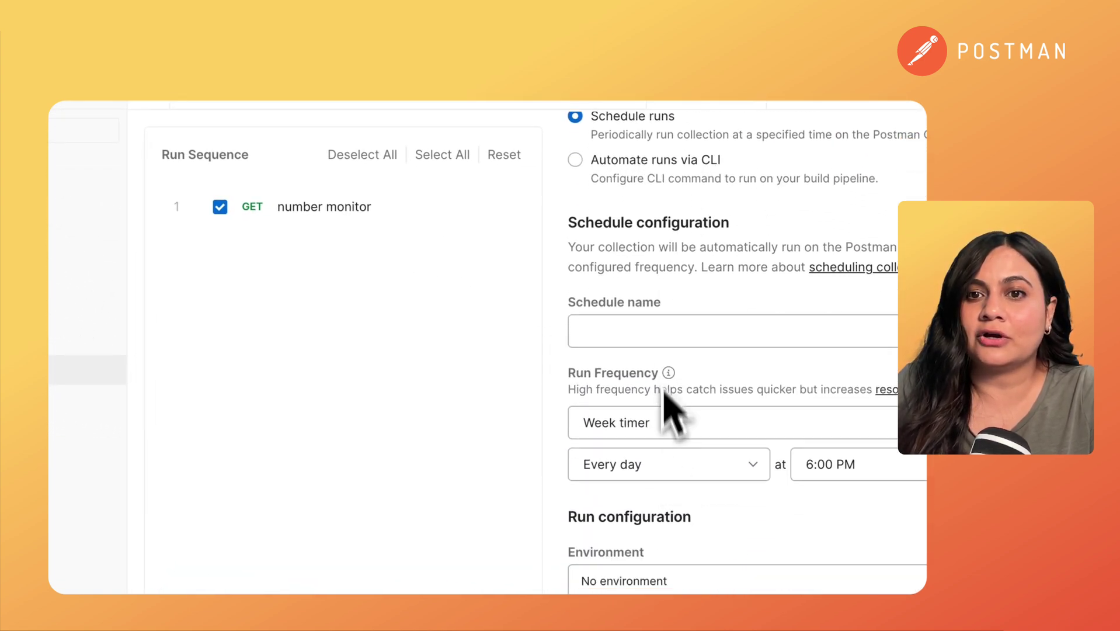
left_click(659, 332)
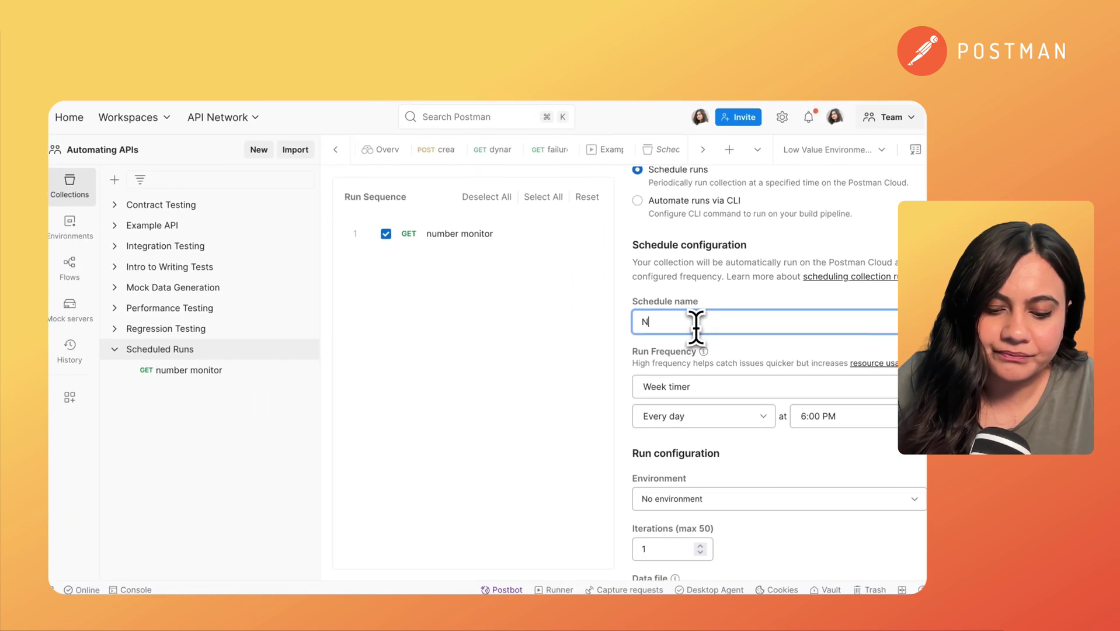
type("Number Monitor")
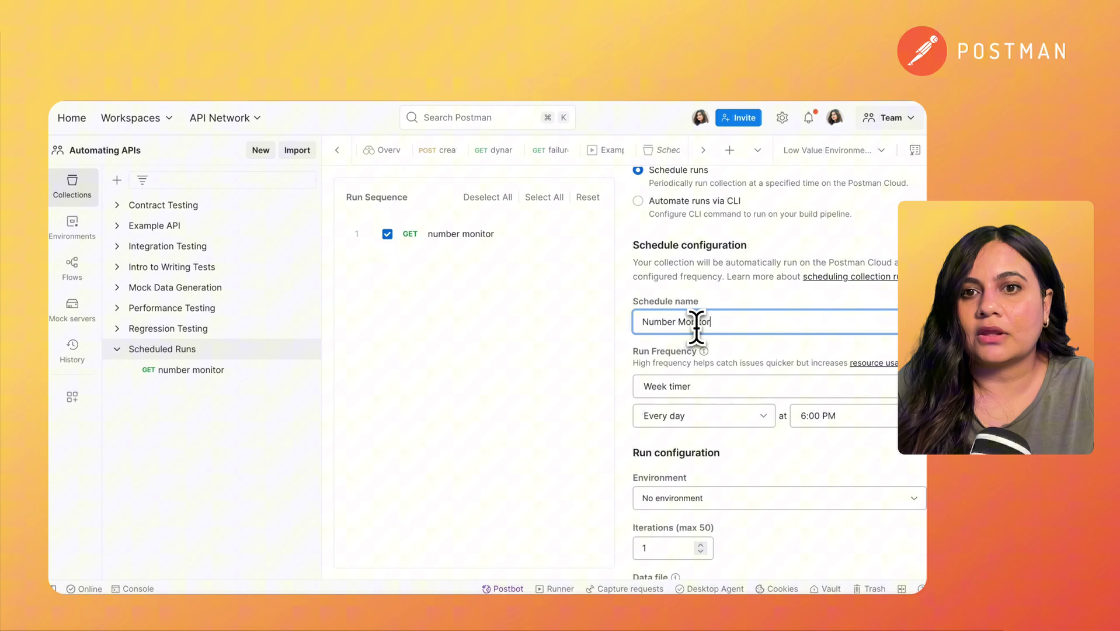
- Set a minute timer and the Low Value Environment, then create the schedule
left_click(720, 385)
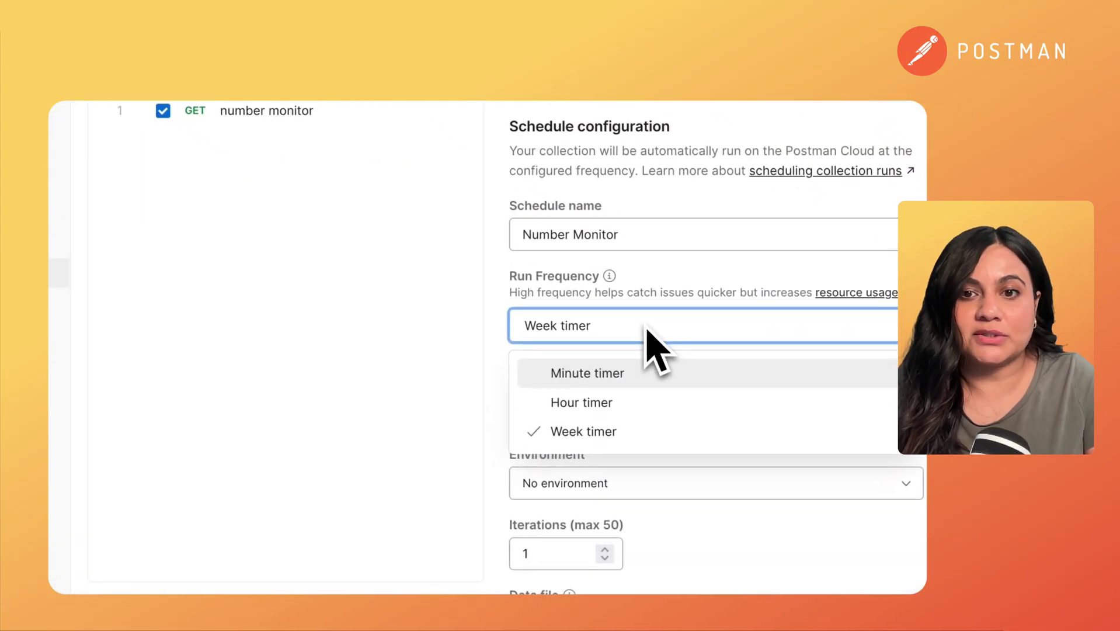
left_click(646, 385)
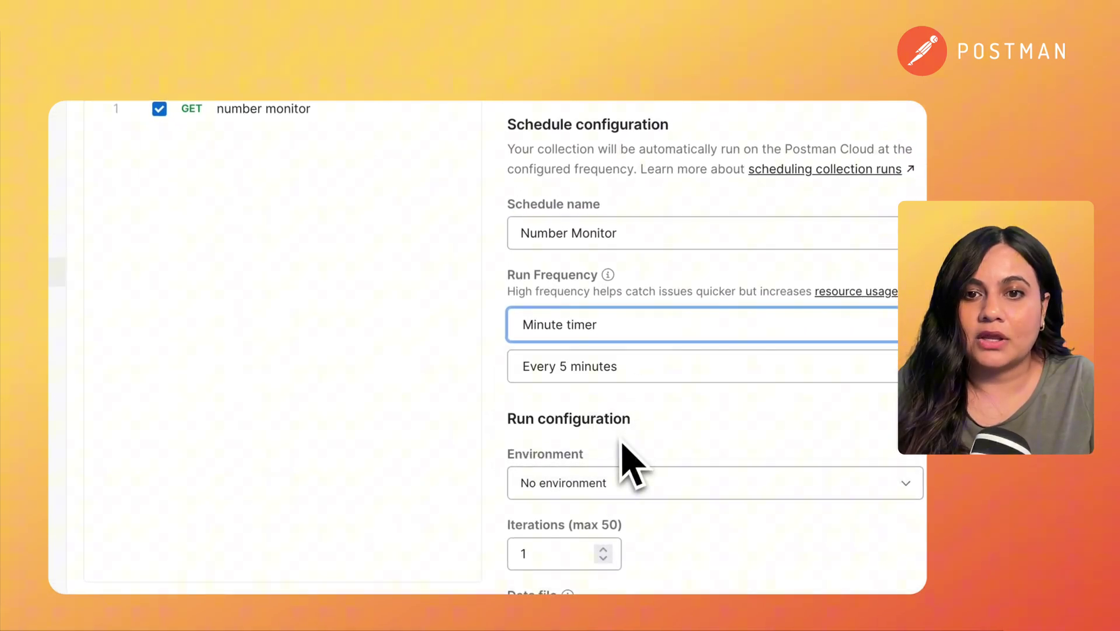
scroll(625, 460, "down", 5)
scroll(620, 447, "down", 1)
left_click(622, 250)
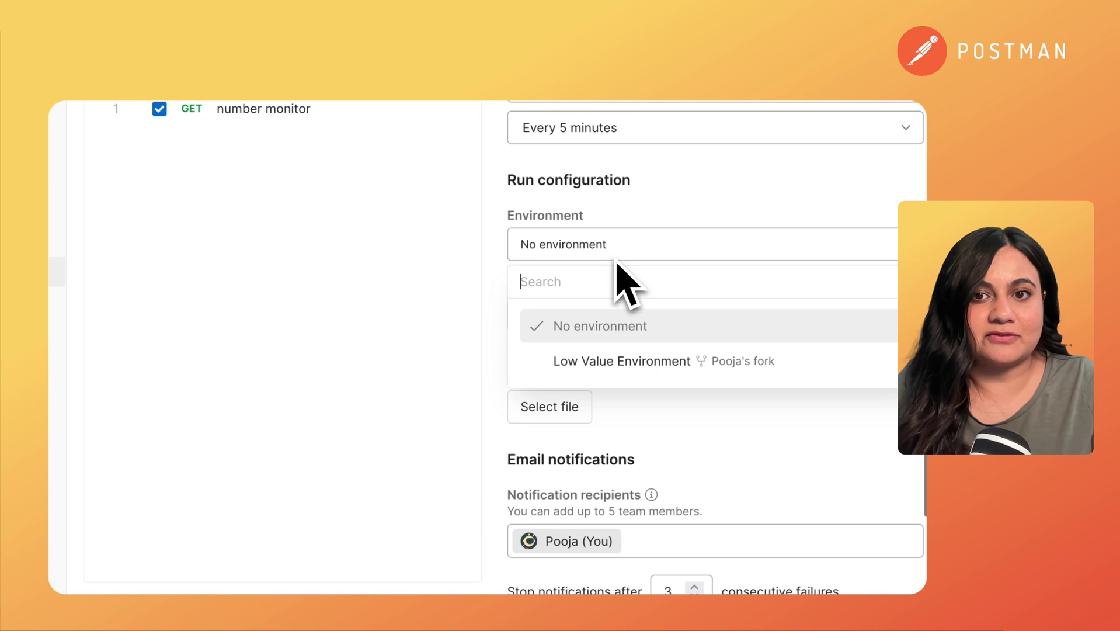
left_click(622, 360)
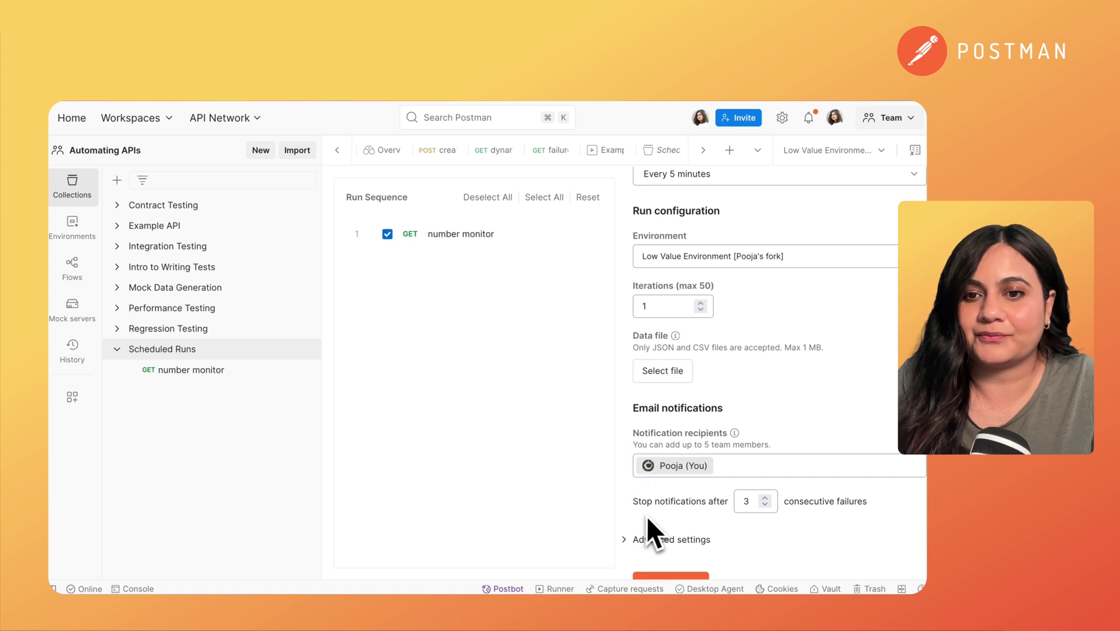
scroll(647, 517, "down", 1)
left_click(615, 499)
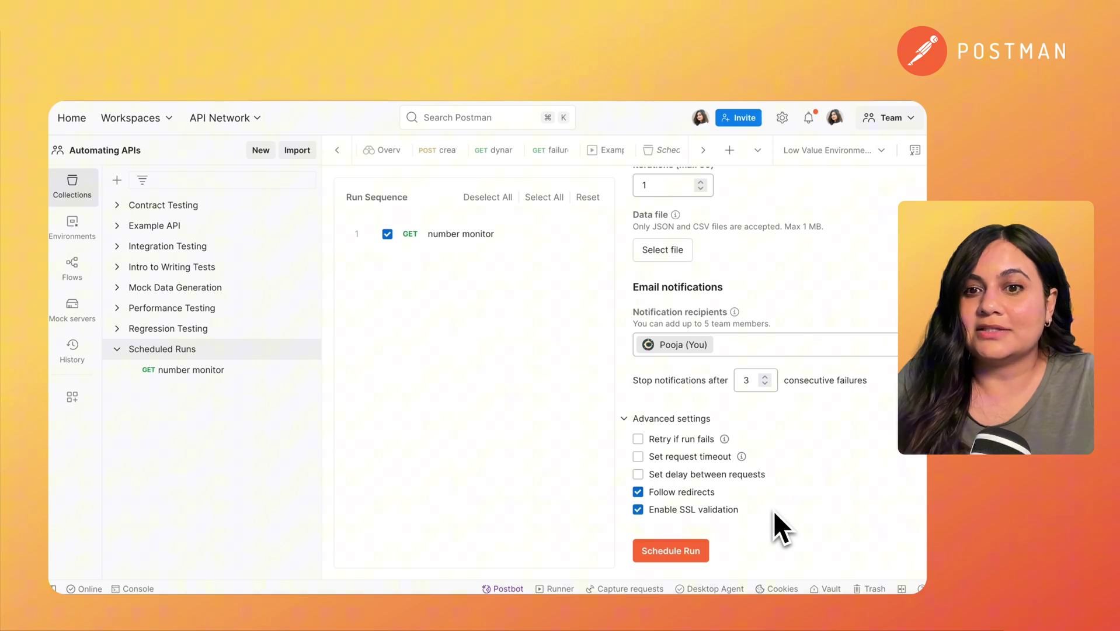
left_click(711, 557)
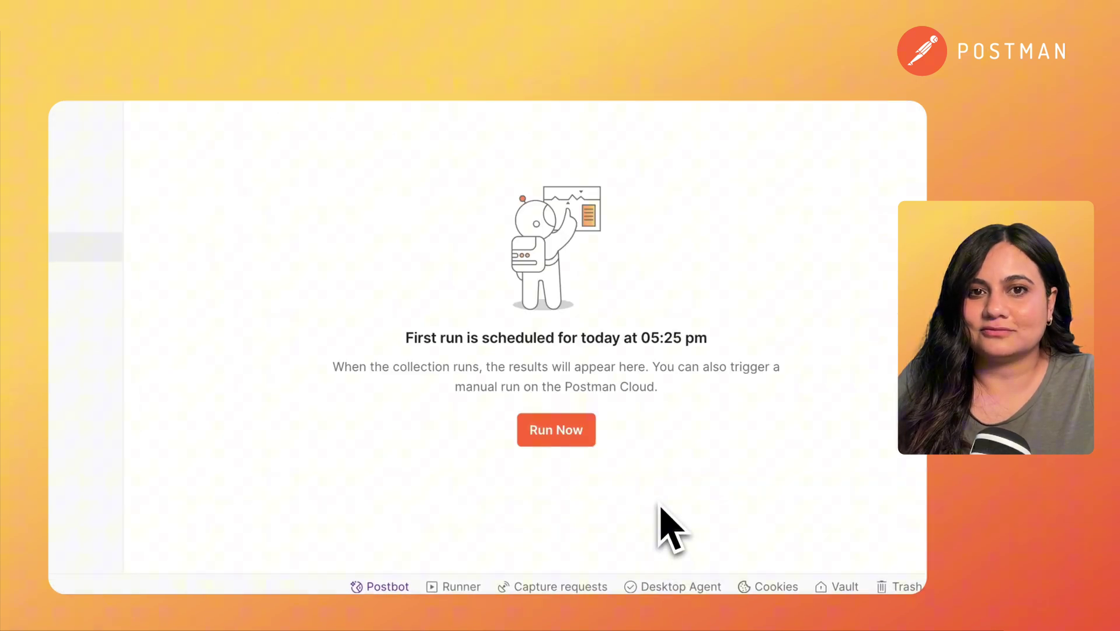
- Run Number Monitor immediately and review its console log and test results
left_click(567, 438)
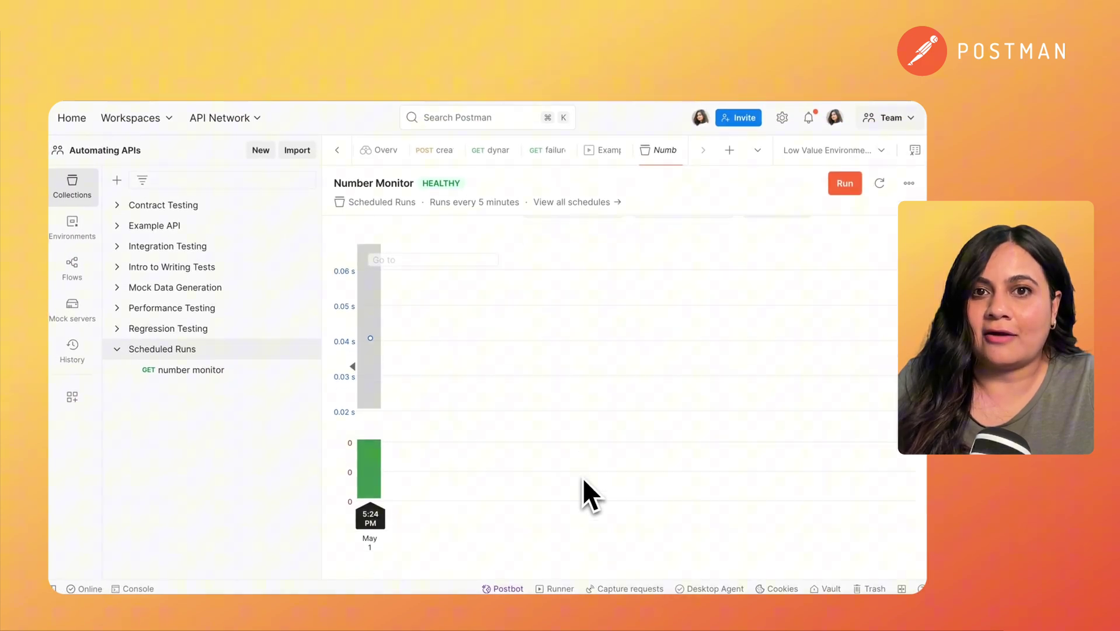
scroll(582, 477, "down", 5)
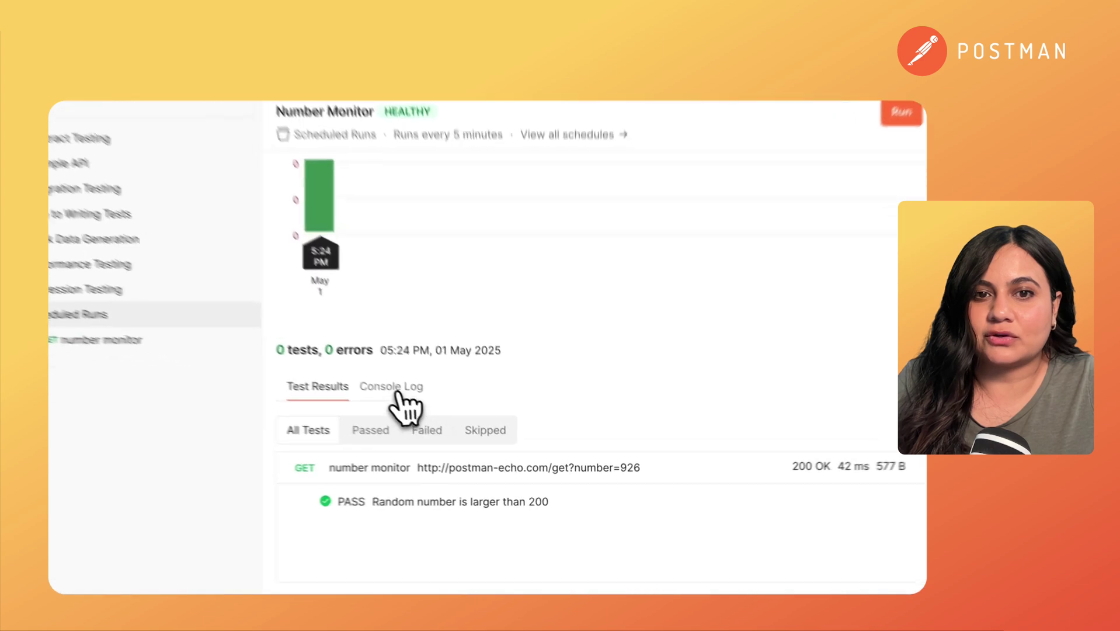
left_click(391, 386)
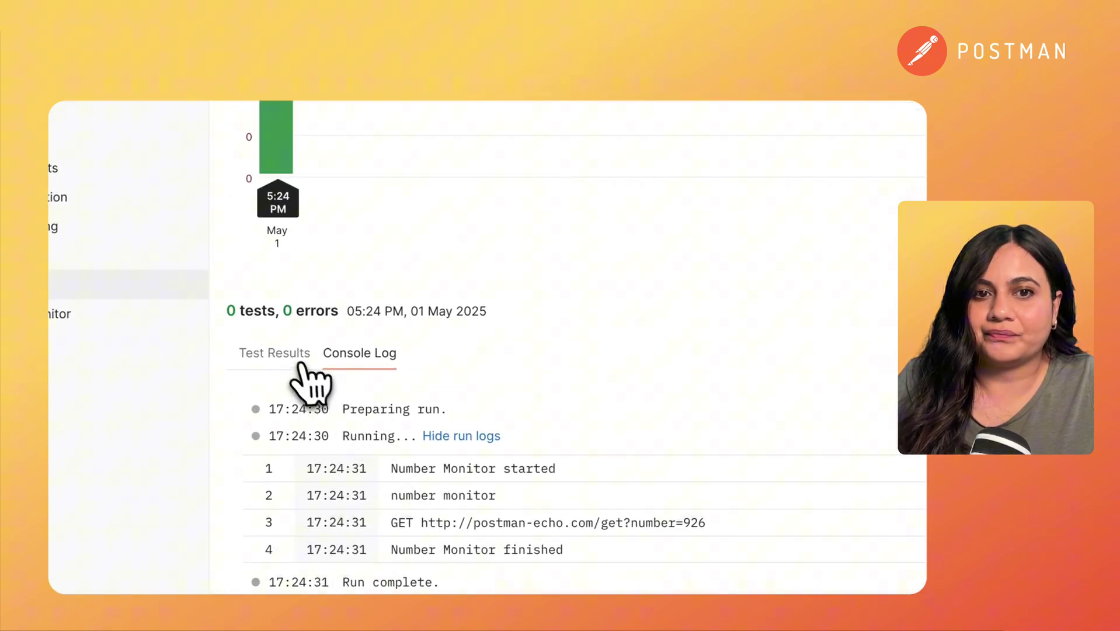
left_click(297, 363)
scroll(666, 368, "up", 5)
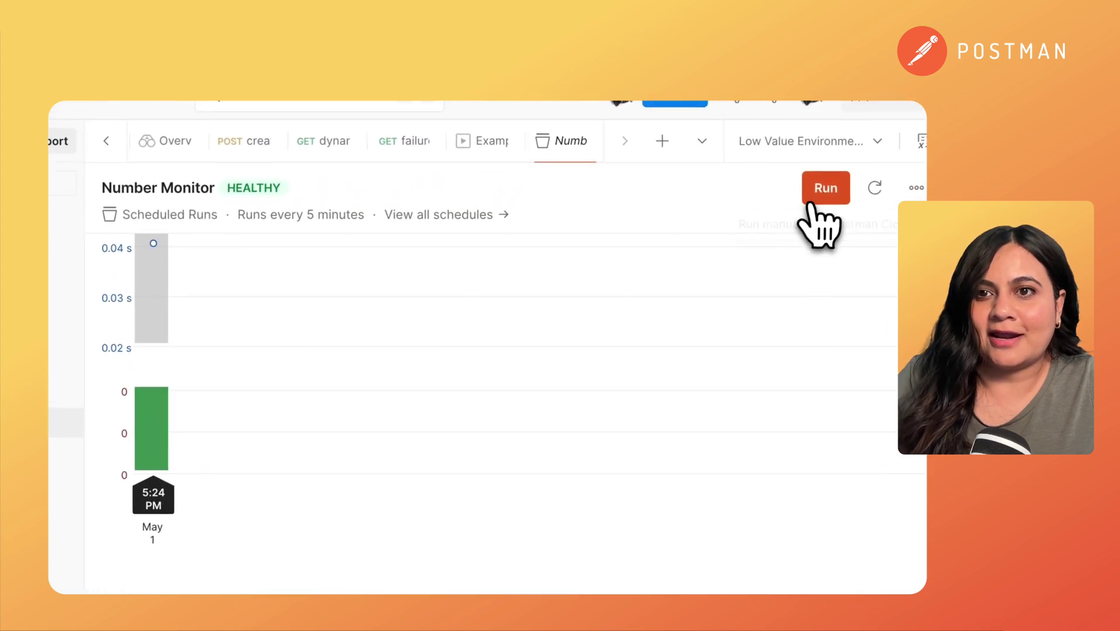
- Trigger seven more manual Number Monitor runs
left_click(829, 184)
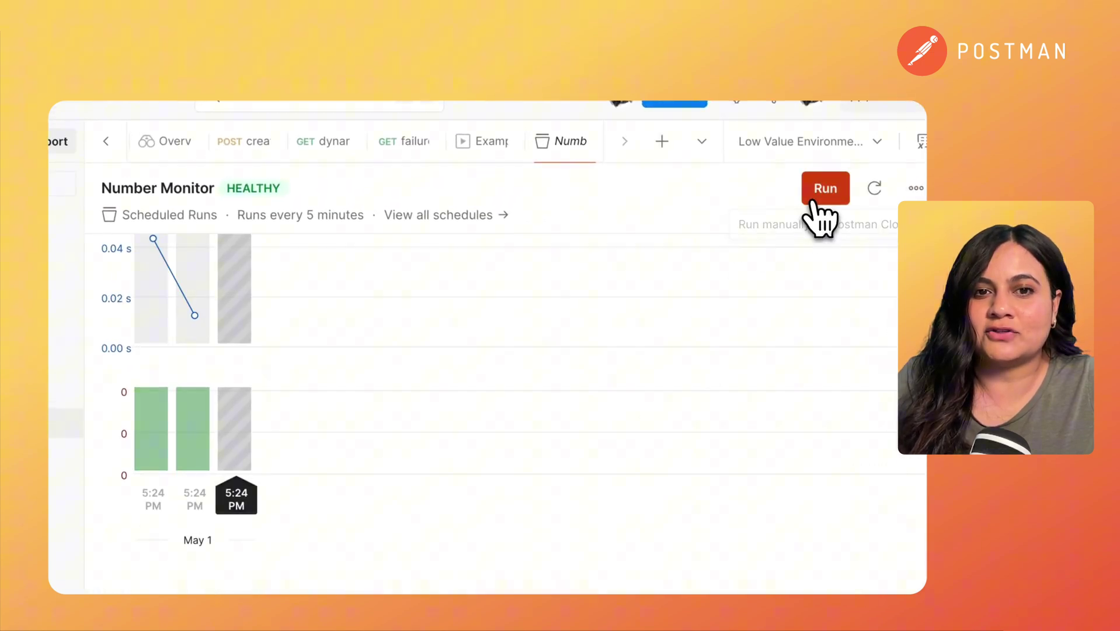
left_click(825, 188)
left_click(825, 188)
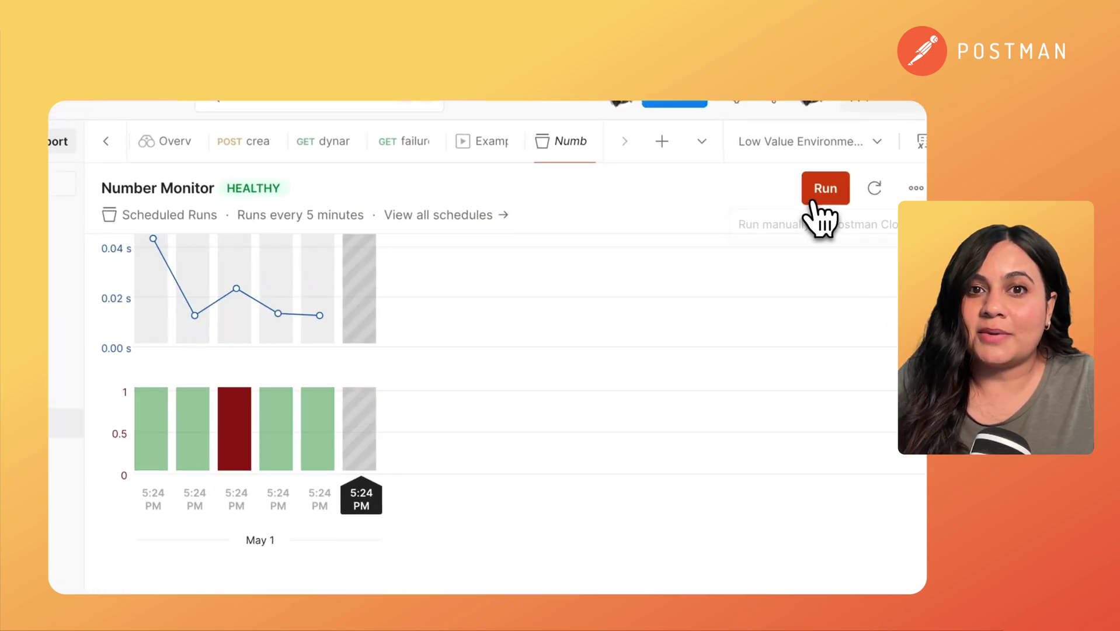
left_click(825, 187)
left_click(826, 187)
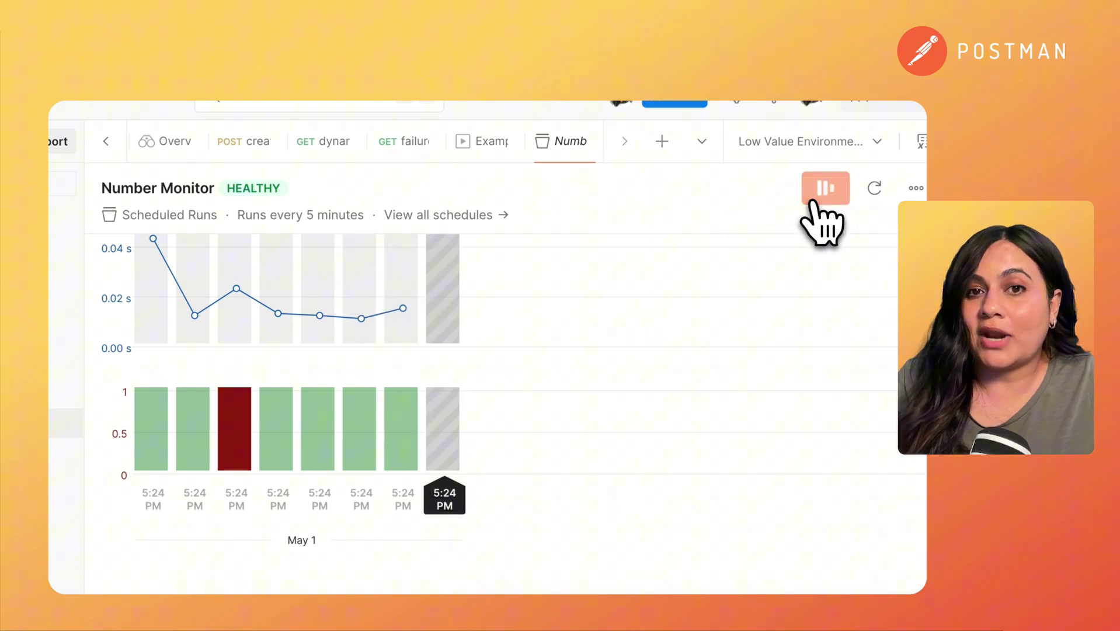
left_click(825, 187)
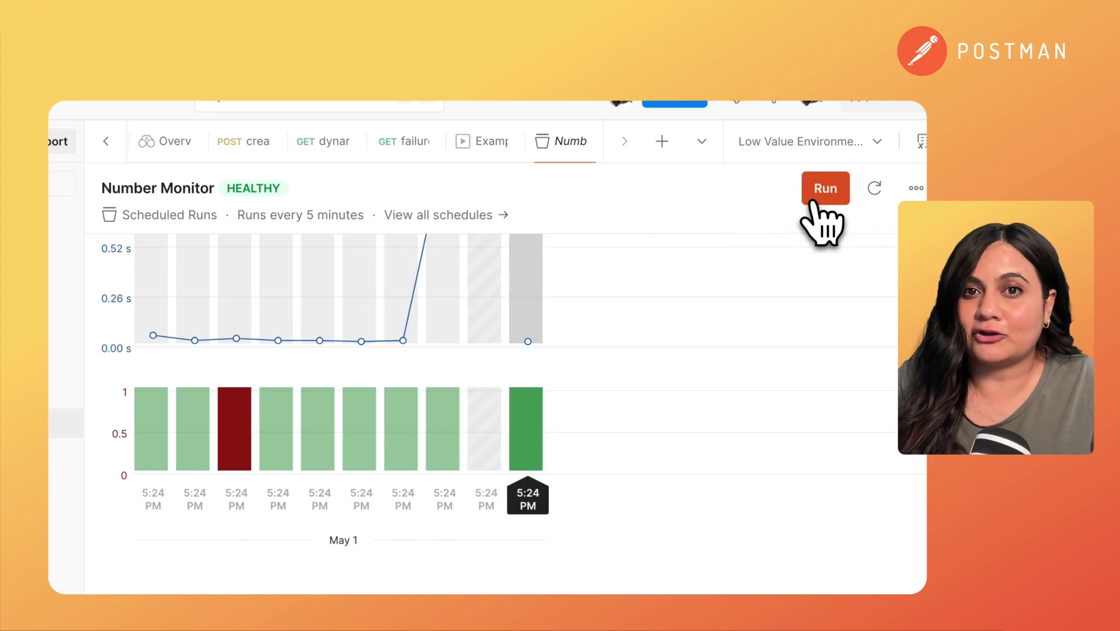
left_click(825, 187)
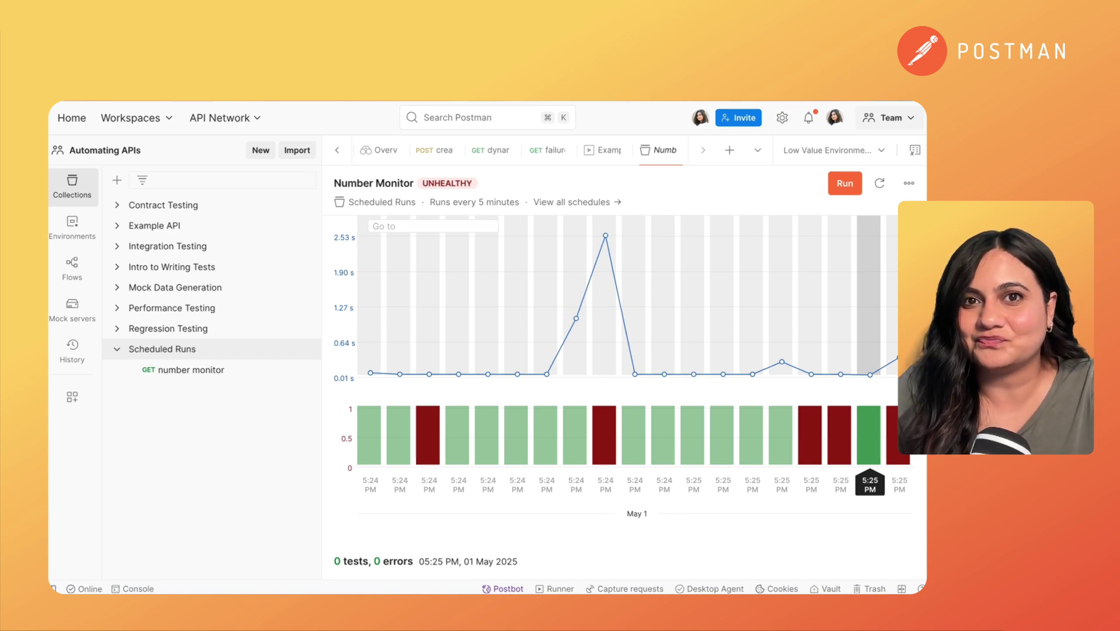
scroll(613, 394, "down", 5)
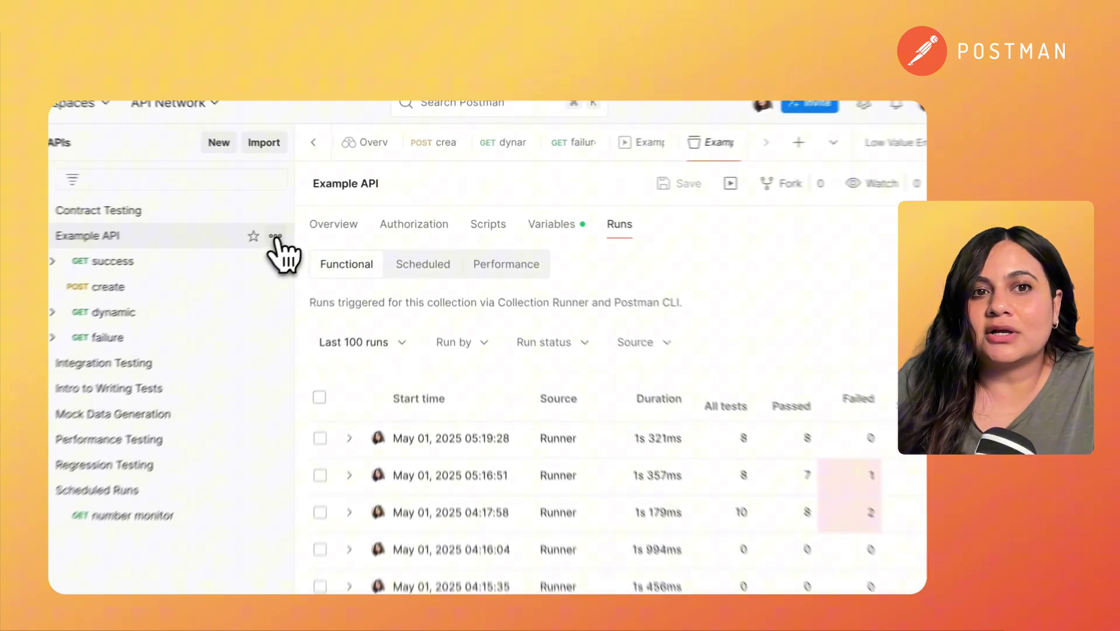
- Set the Example API runner to Automate runs via CLI and view the Postman CLI download page
left_click(254, 240)
left_click(269, 360)
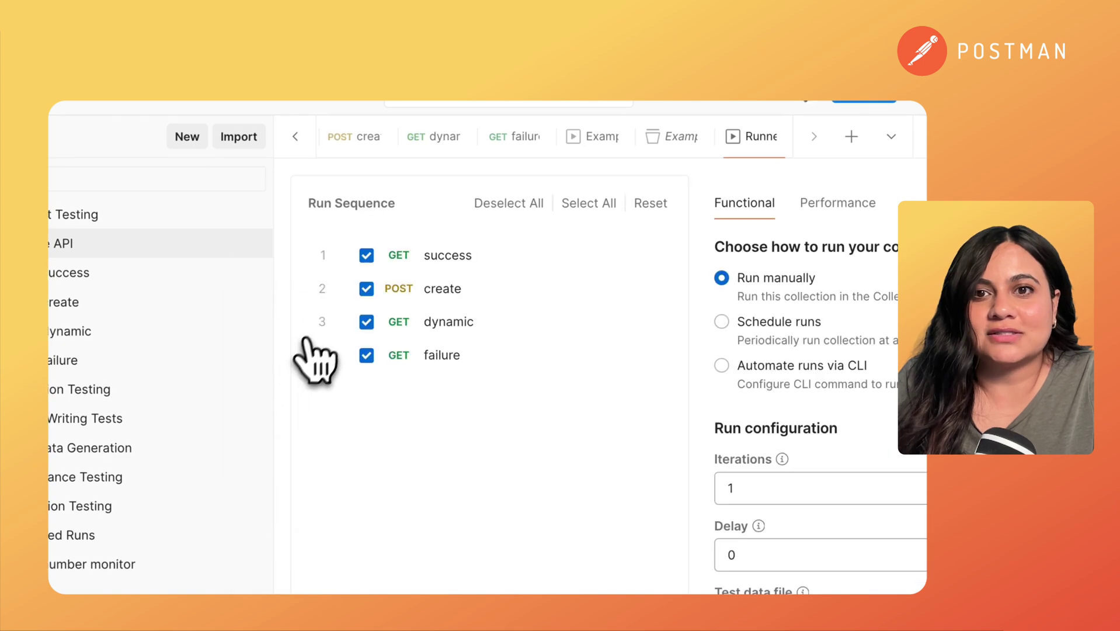
left_click(567, 334)
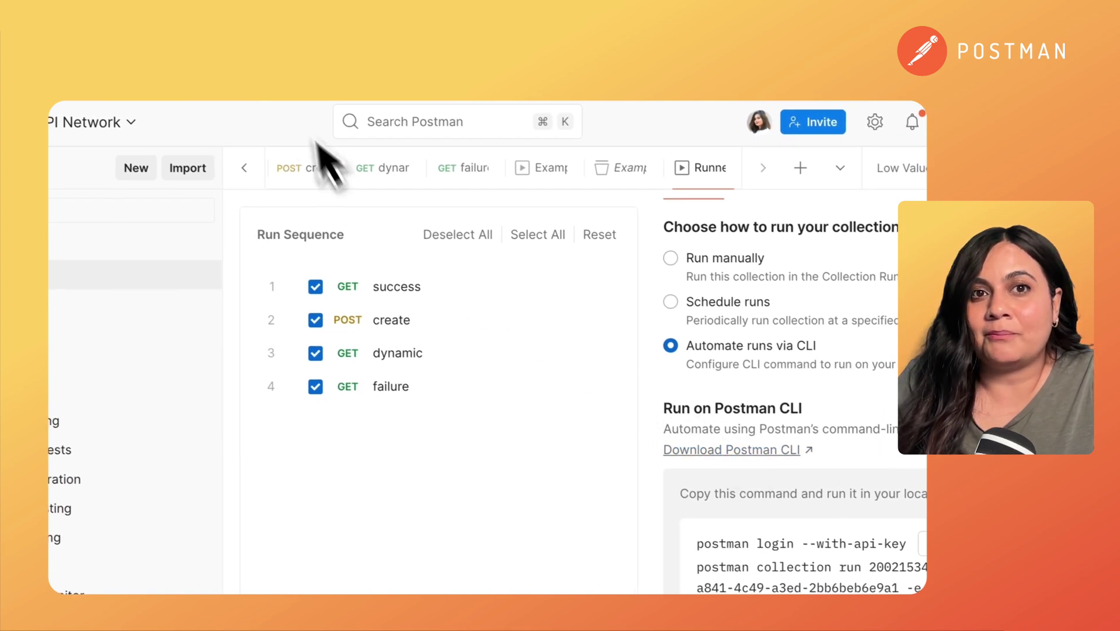
left_click(728, 449)
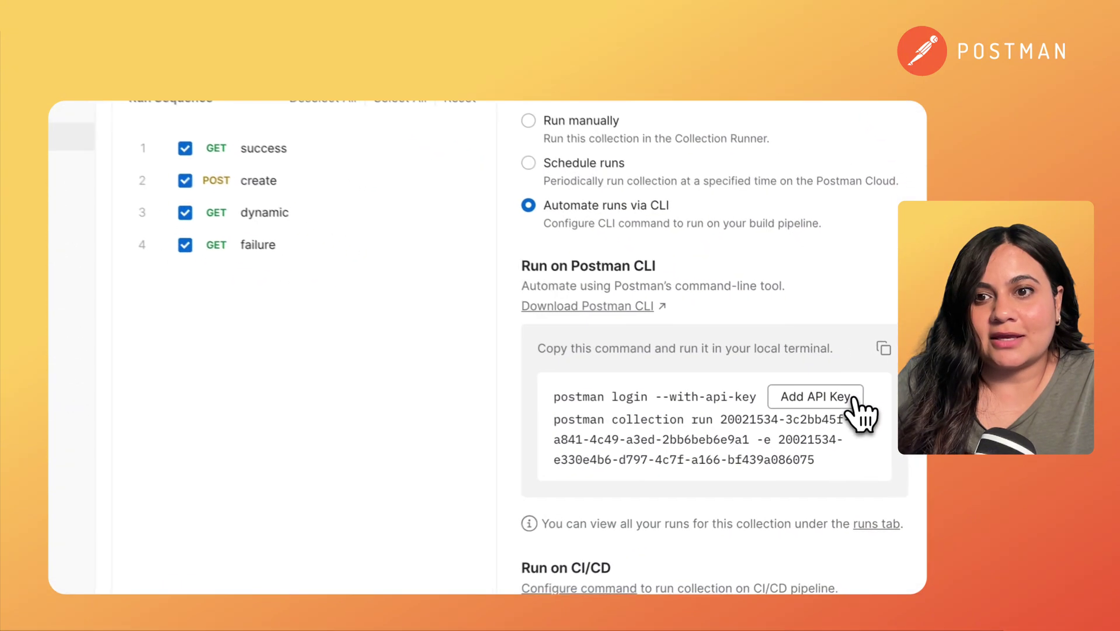
- Generate an API key named 'test', insert it into the CLI login command, and copy the commands
left_click(812, 394)
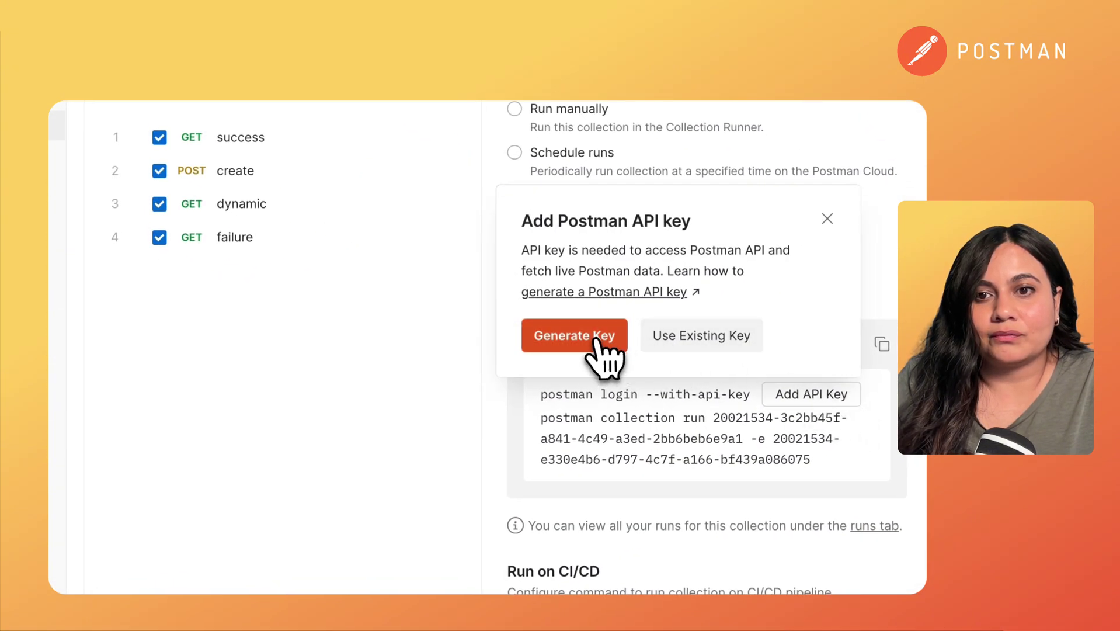
left_click(574, 335)
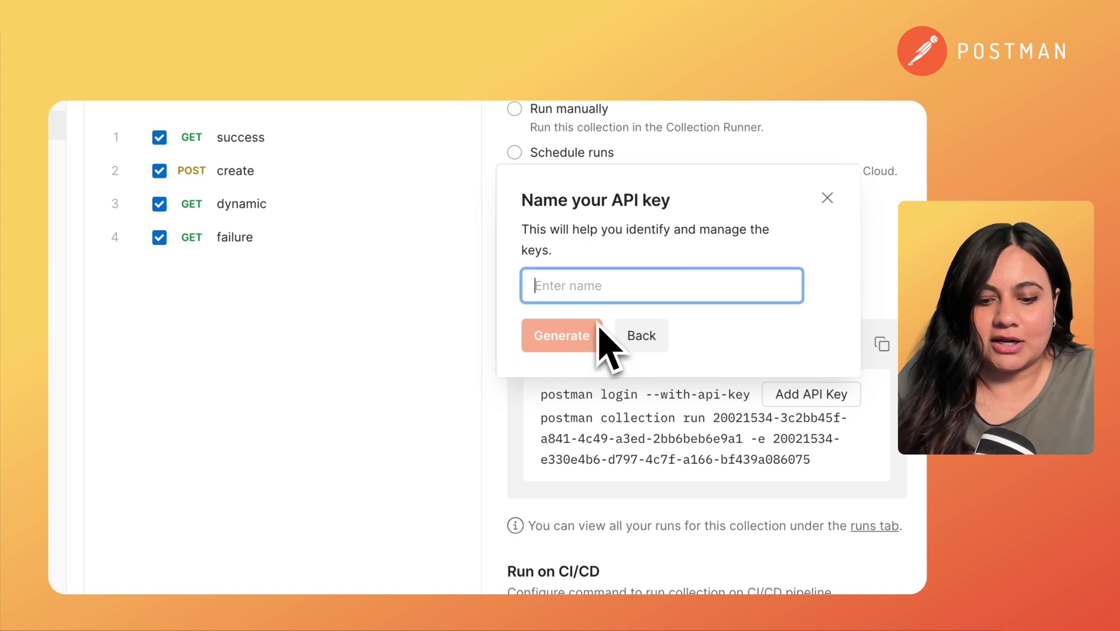
type("test")
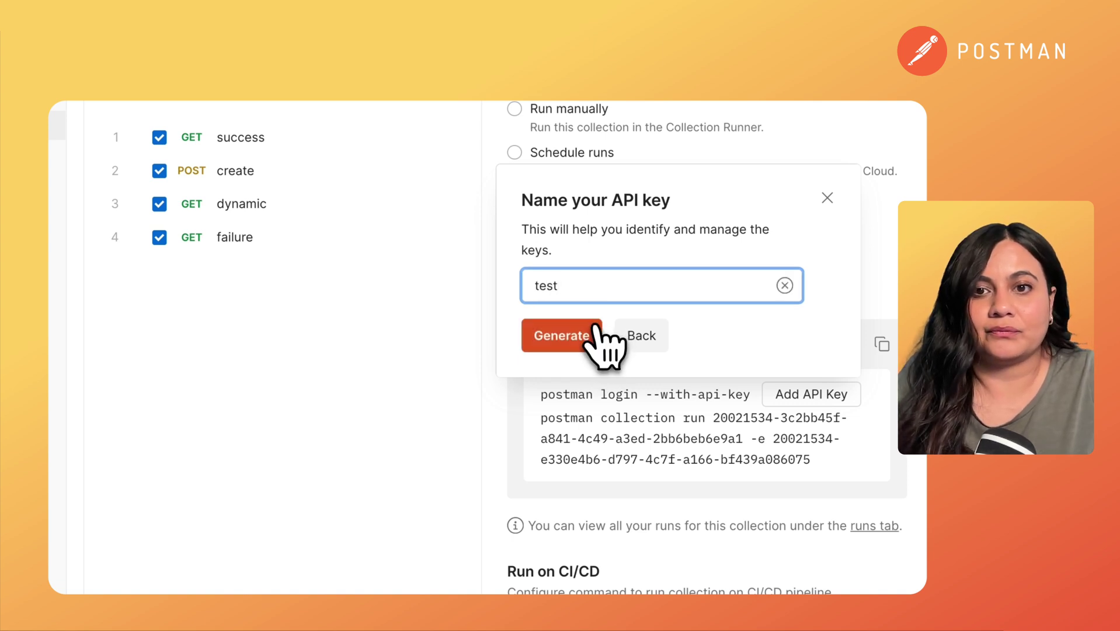
left_click(562, 335)
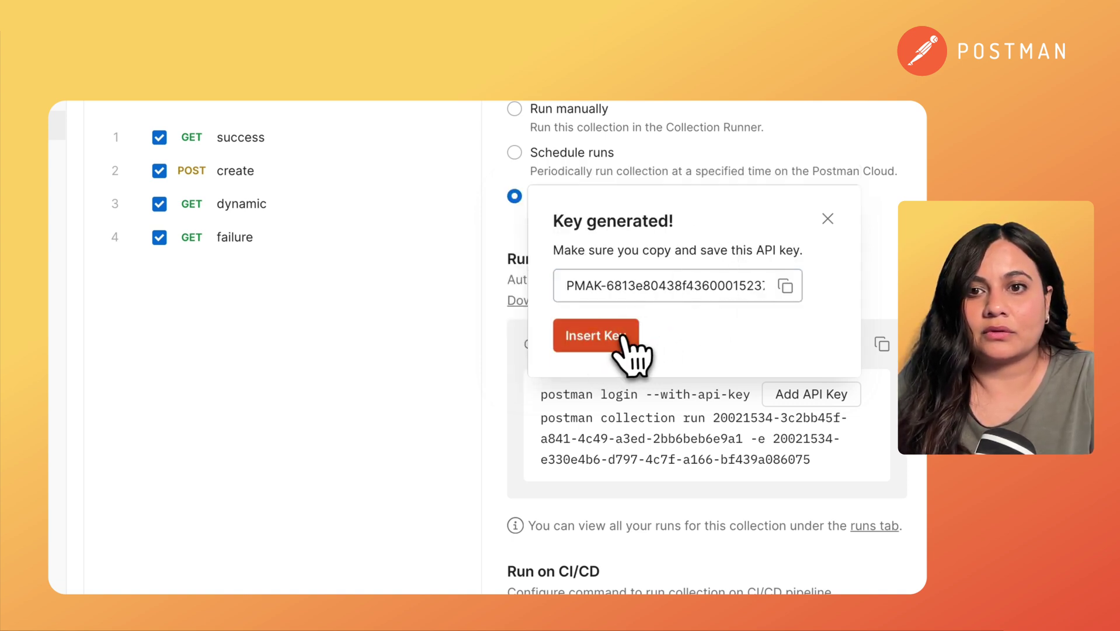
left_click(595, 336)
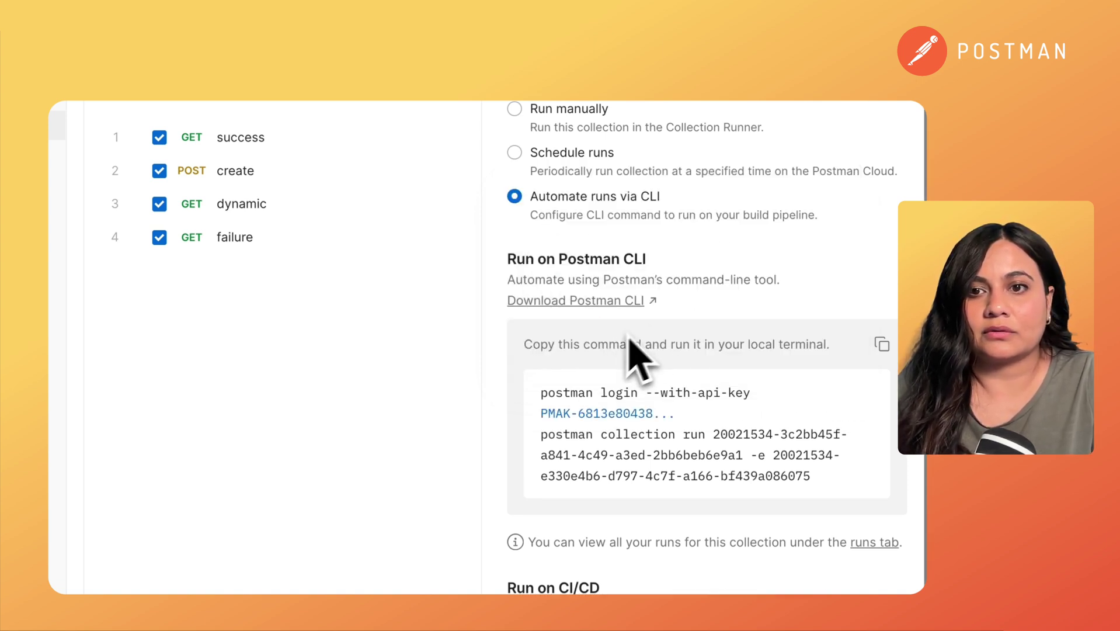
left_click(882, 344)
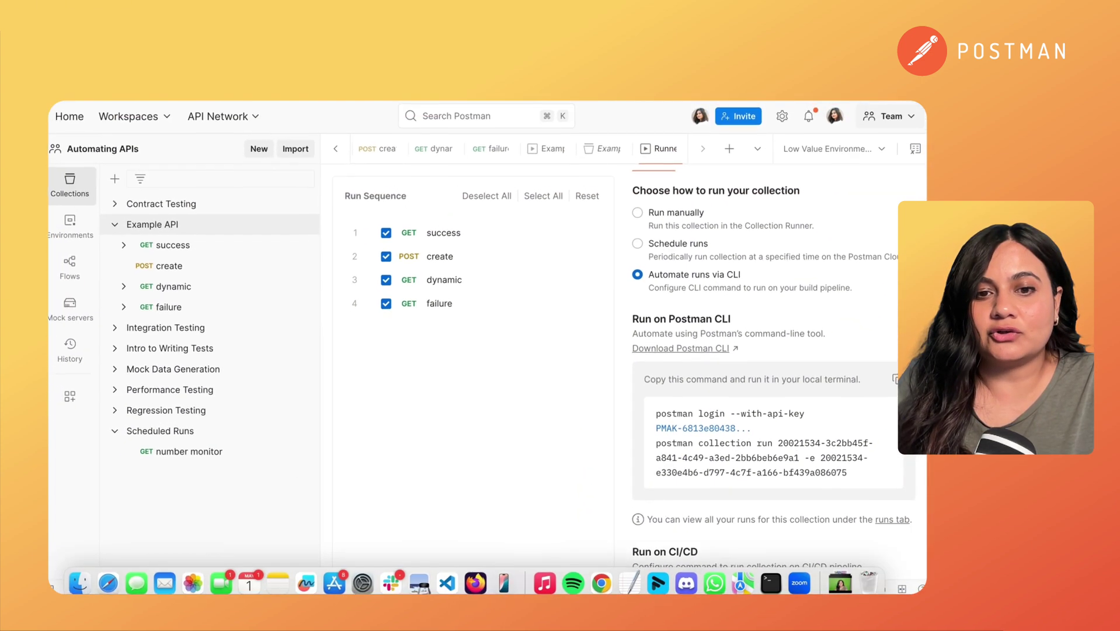
- Switch to Terminal to review the Example API collection run output
left_click(770, 584)
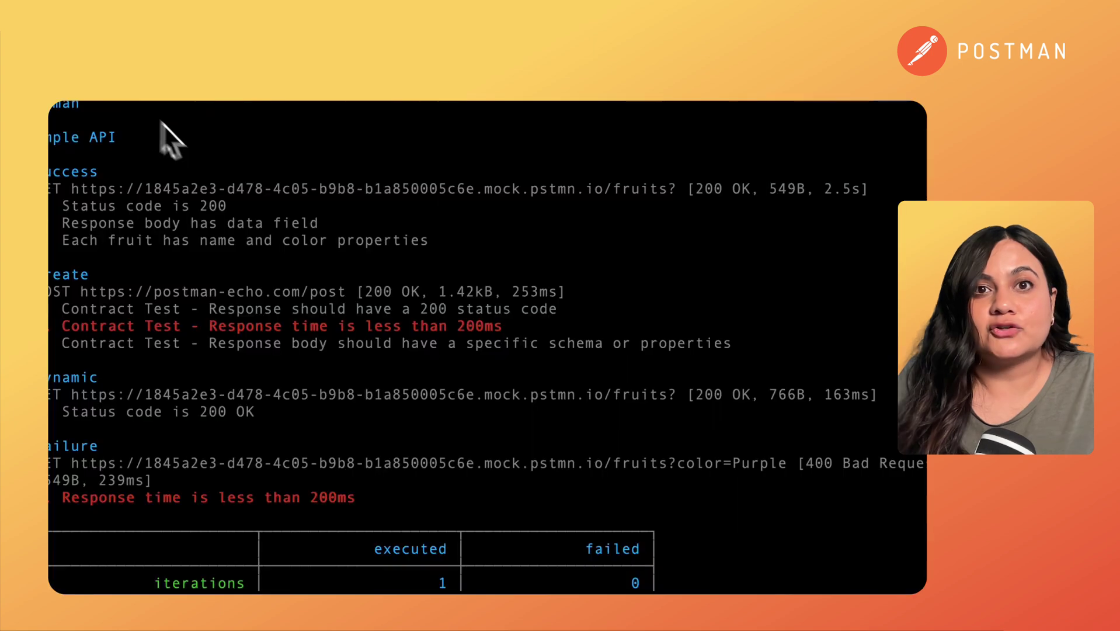
scroll(209, 170, "down", 3)
scroll(209, 169, "down", 3)
scroll(209, 169, "down", 3)
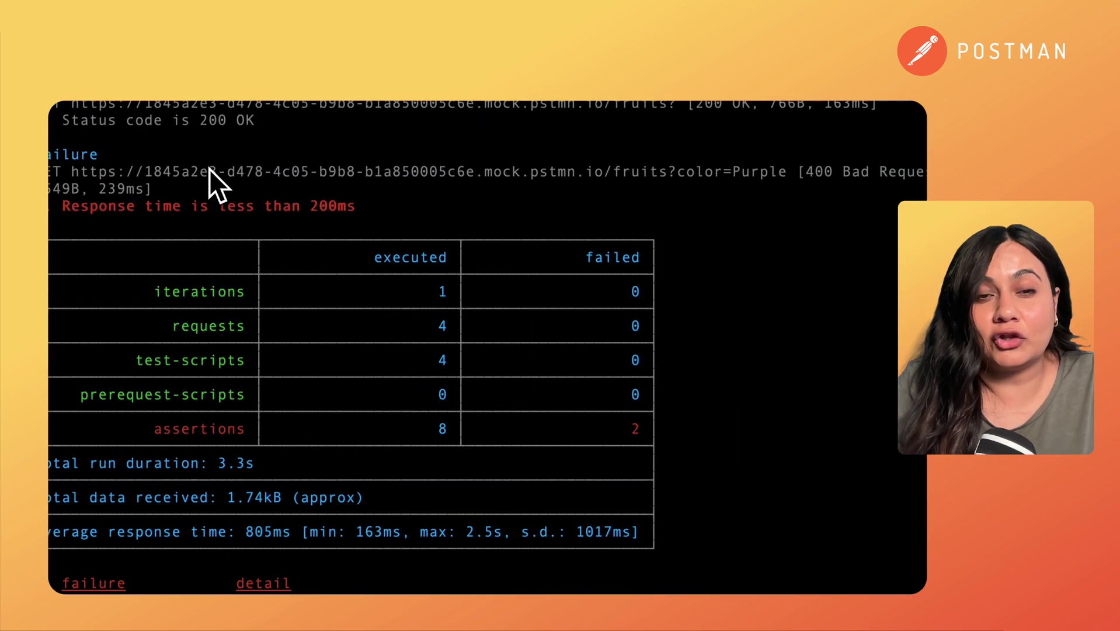
scroll(209, 169, "down", 3)
scroll(209, 169, "down", 3)
scroll(209, 169, "down", 3)
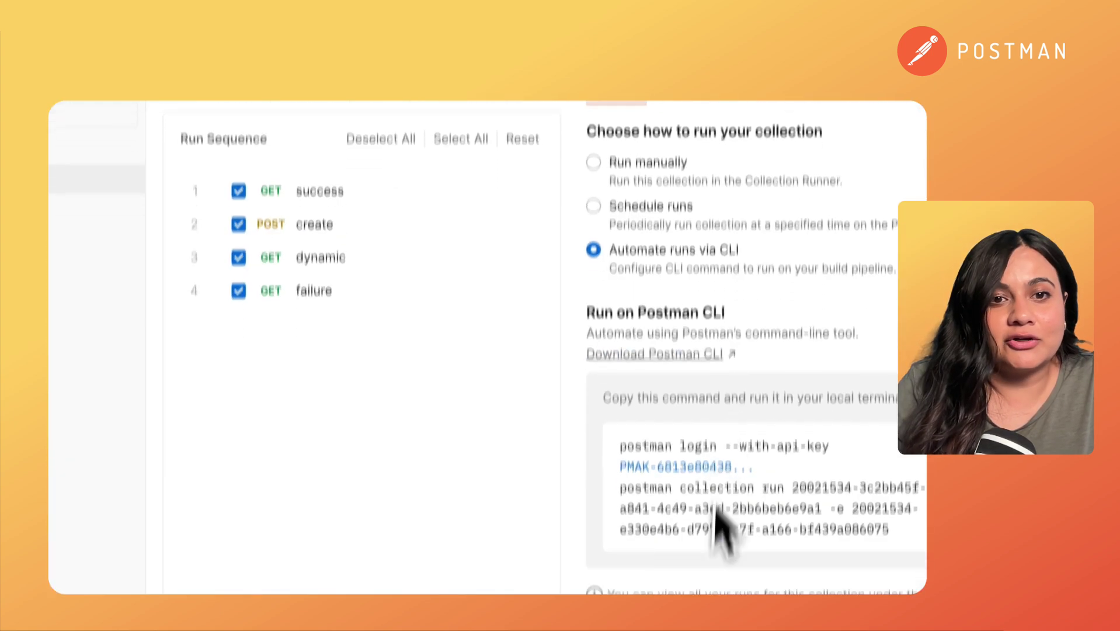
scroll(704, 577, "down", 1)
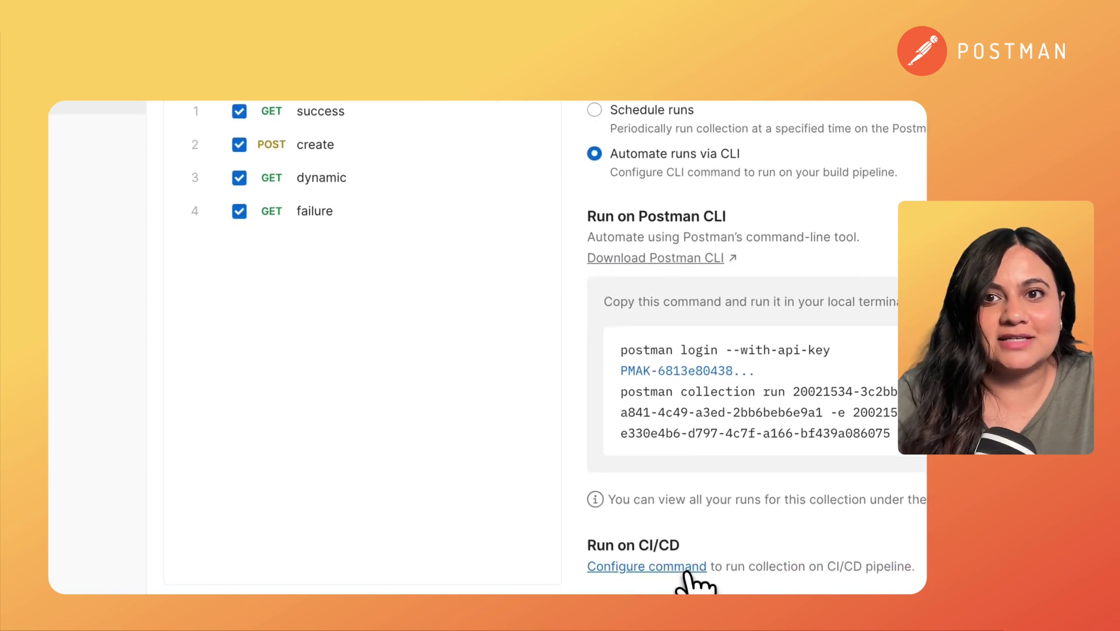
- Open the CI/CD configuration, browse the provider list, and keep Jenkins on Linux
left_click(692, 567)
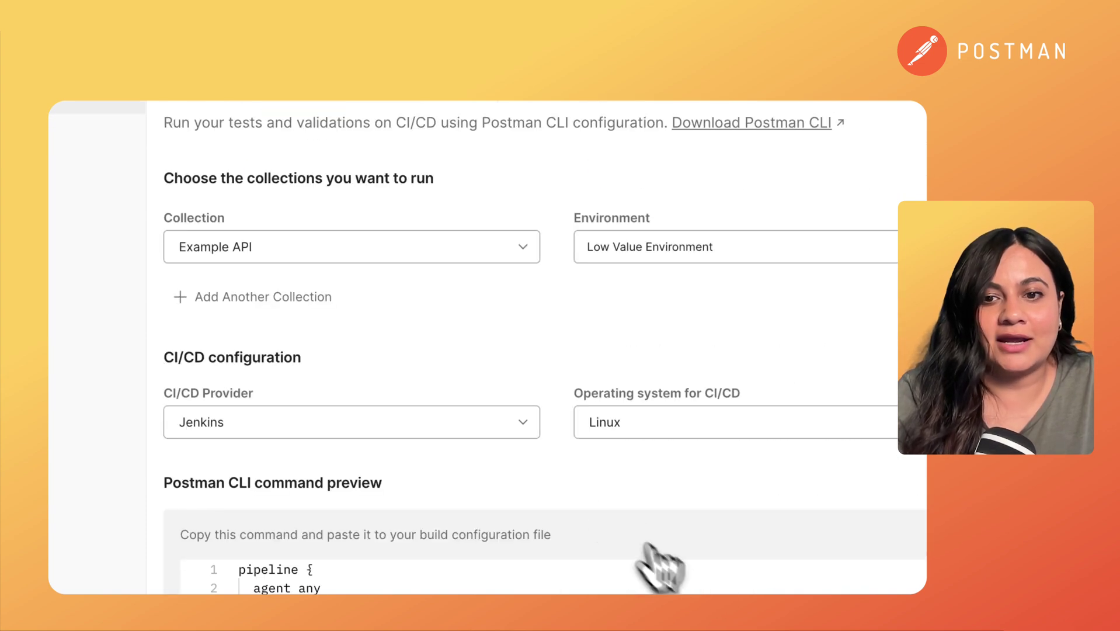
scroll(499, 346, "down", 3)
scroll(464, 377, "down", 2)
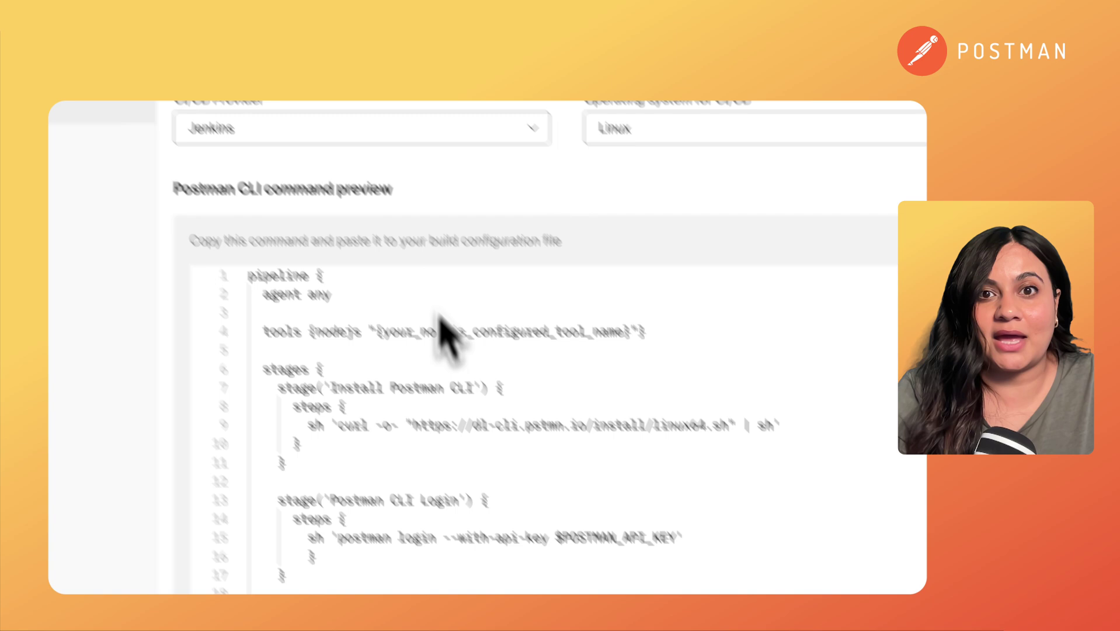
left_click(522, 256)
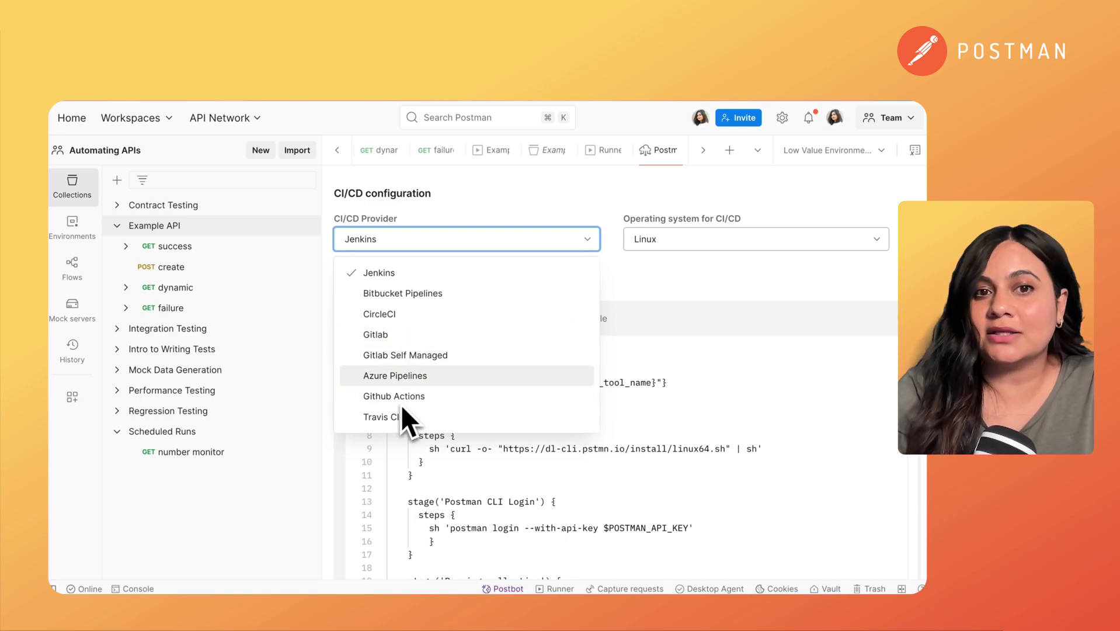
left_click(651, 245)
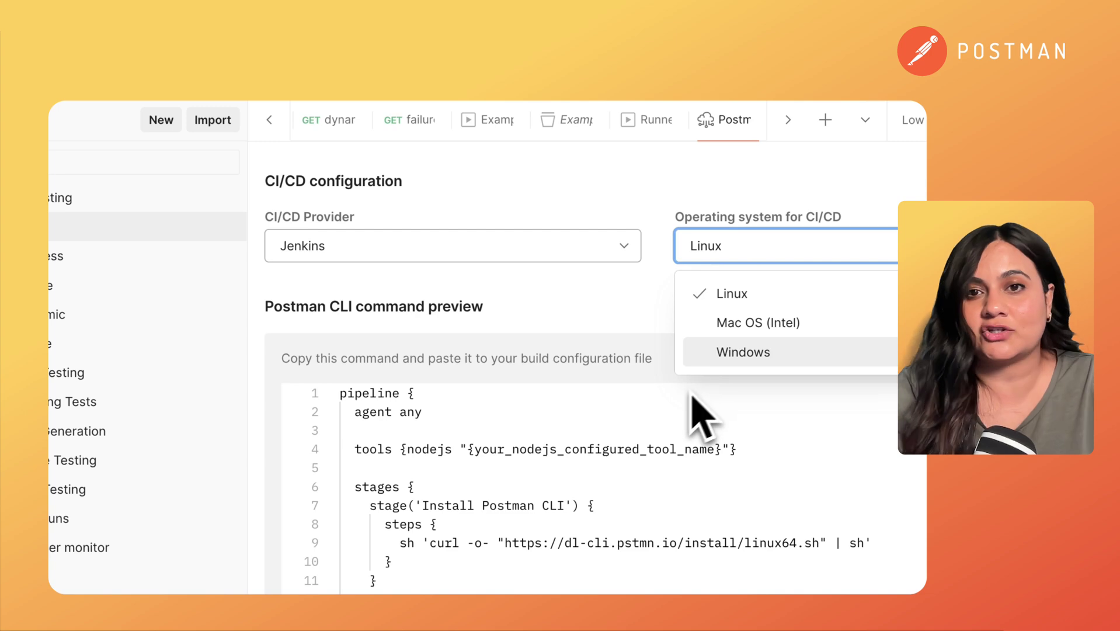
left_click(590, 342)
scroll(582, 340, "down", 1)
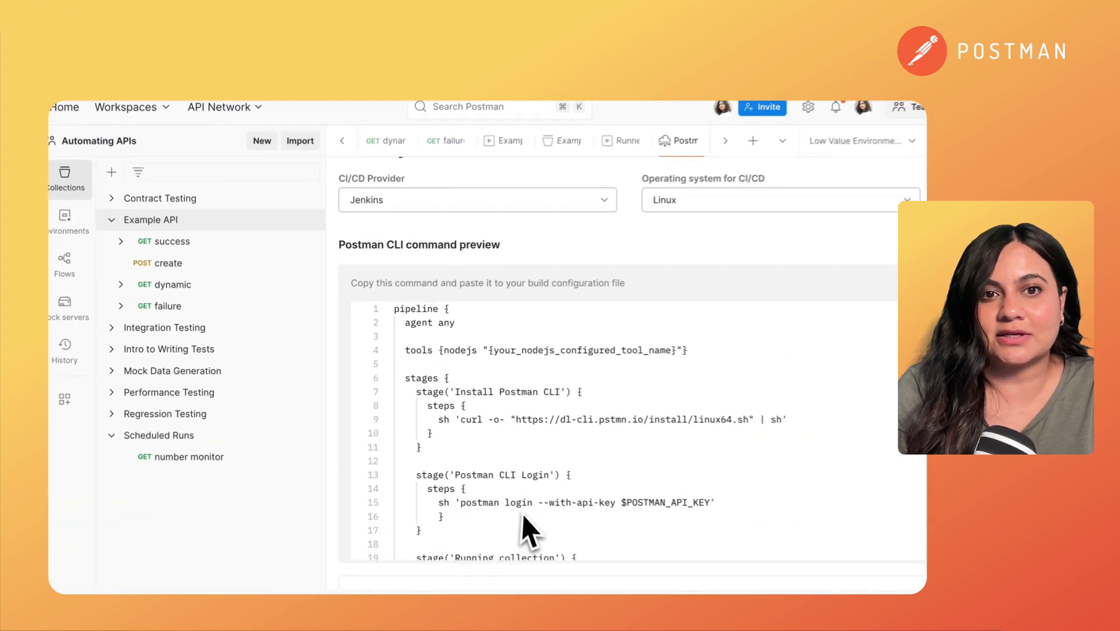
scroll(517, 517, "down", 3)
scroll(515, 506, "down", 3)
scroll(514, 506, "up", 3)
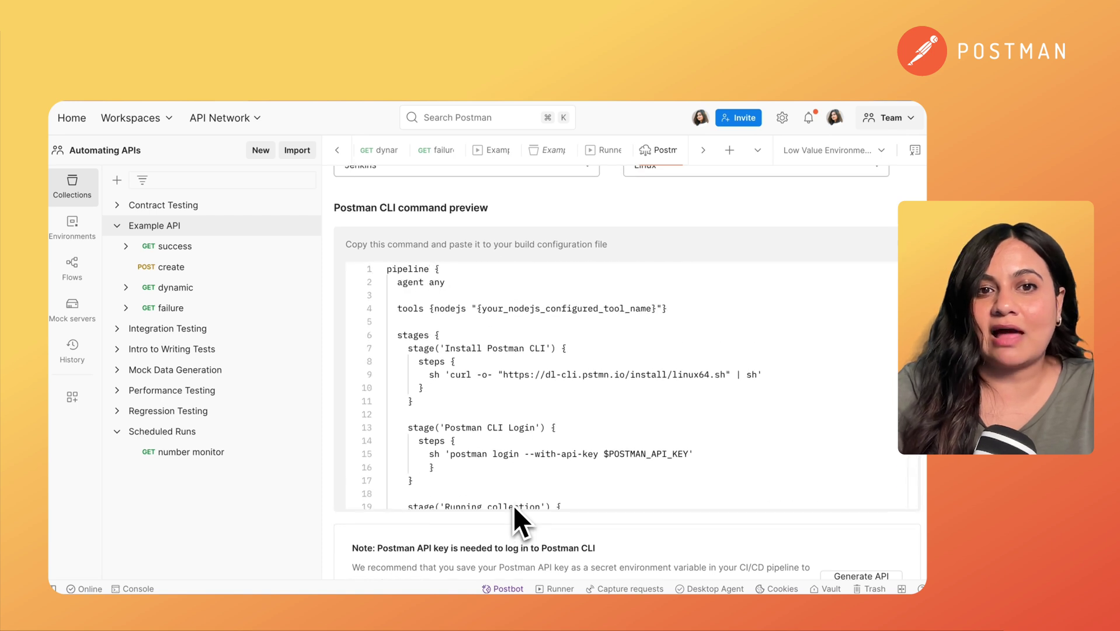
scroll(514, 505, "up", 3)
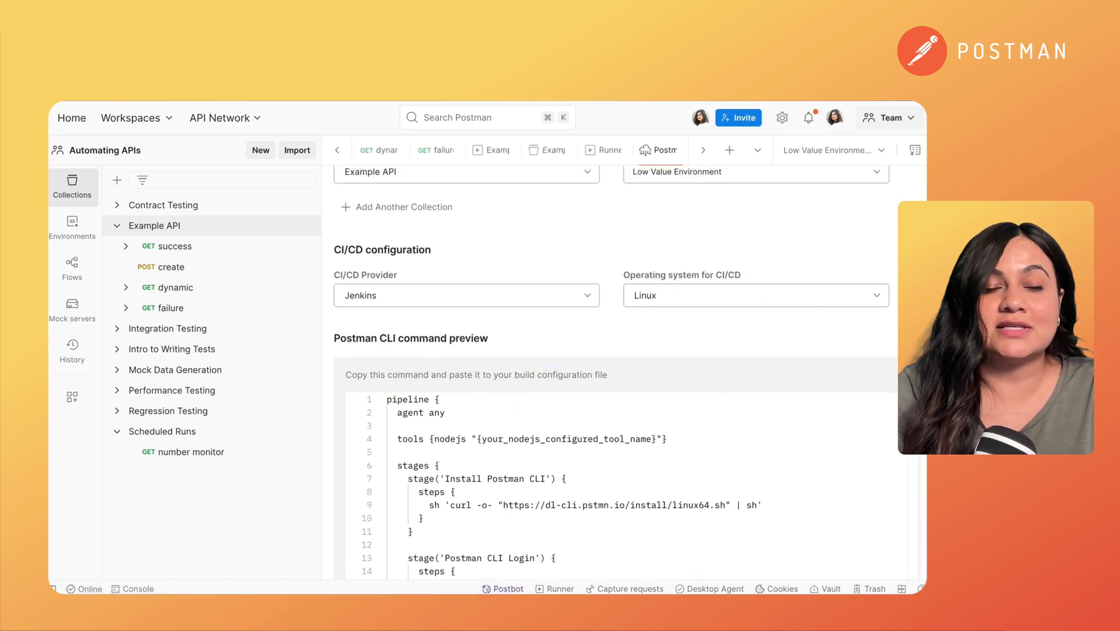
scroll(414, 408, "down", 1)
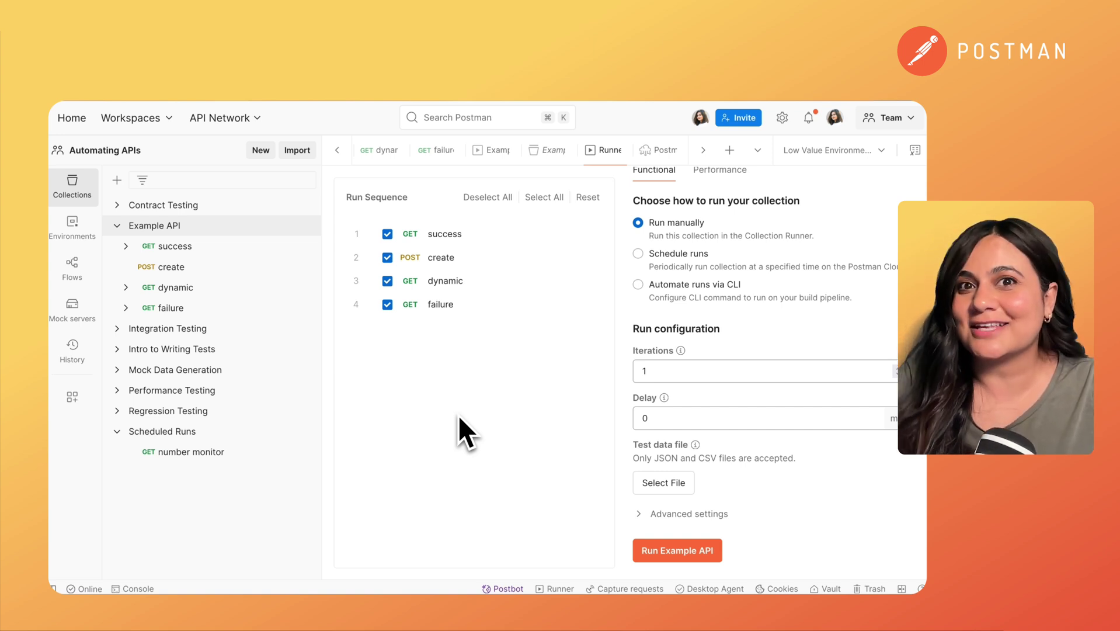
- Preview the Schedule runs settings, then switch back to Automate runs via CLI
left_click(638, 253)
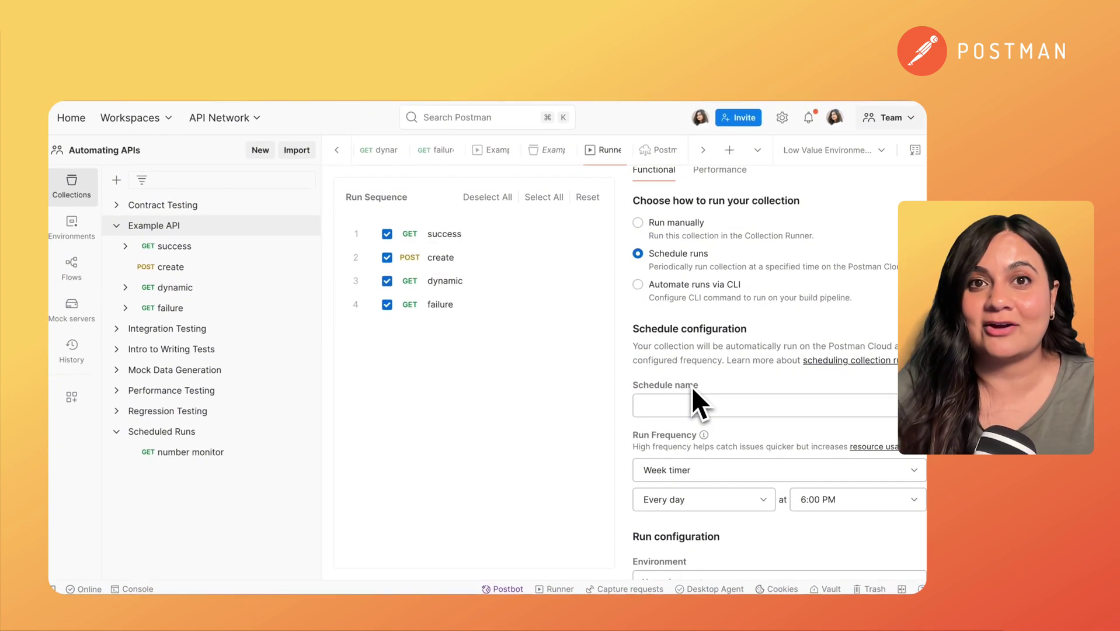
scroll(687, 403, "down", 5)
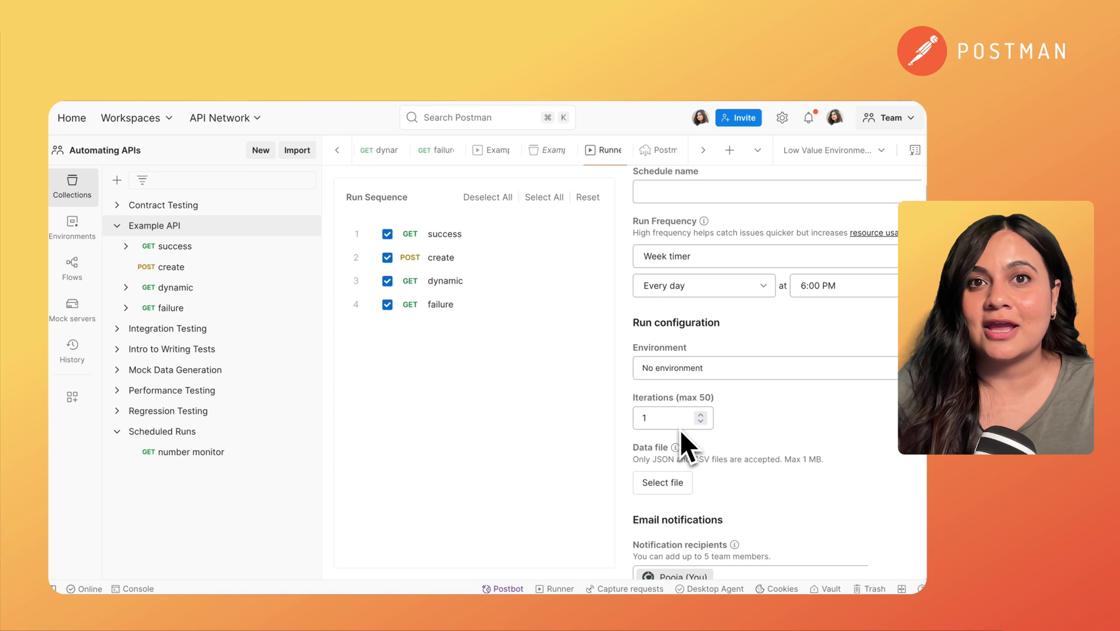
scroll(680, 429, "down", 3)
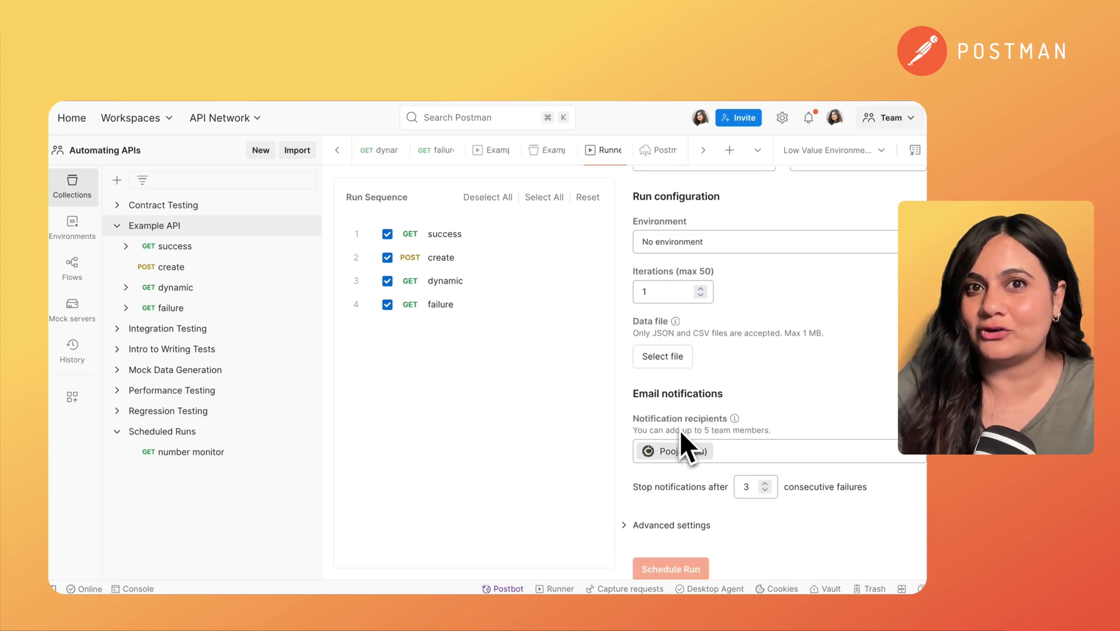
scroll(680, 430, "up", 8)
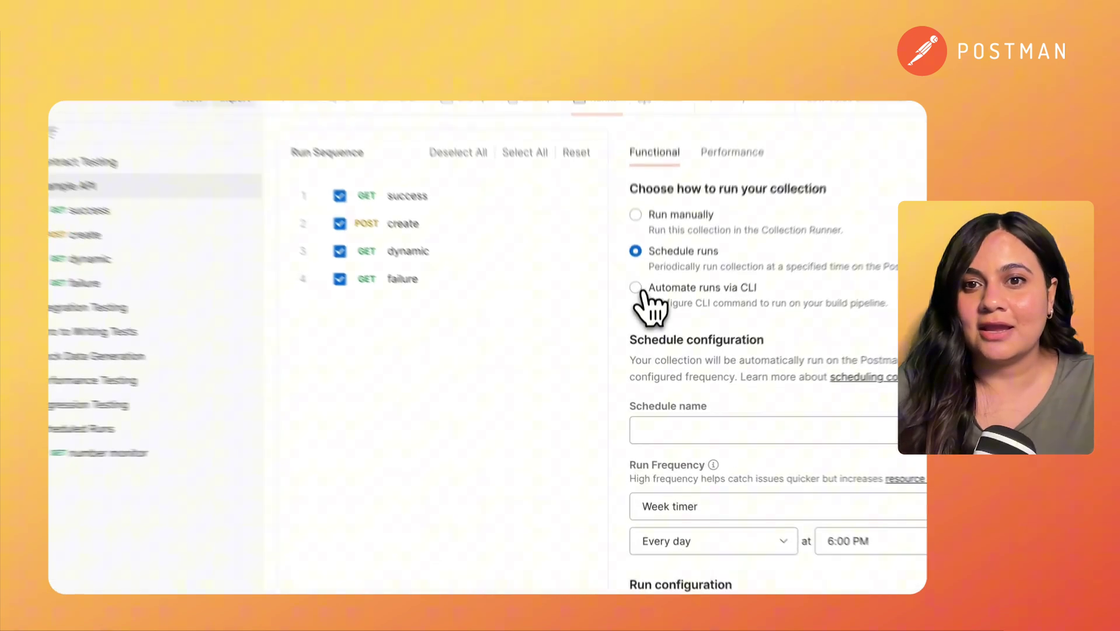
left_click(636, 288)
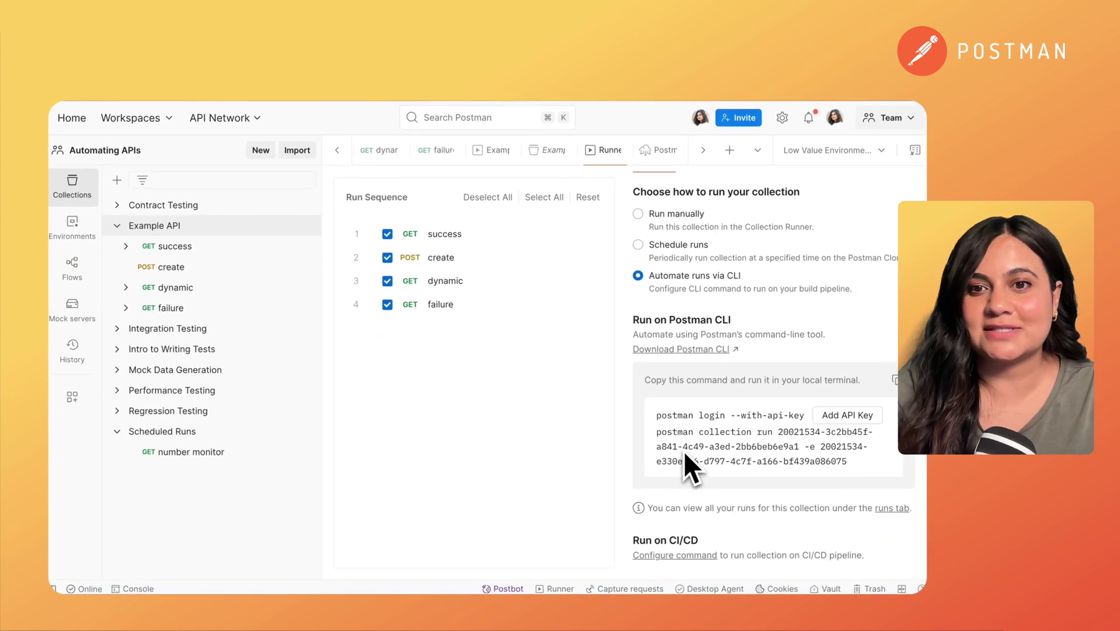
- Open Configure command under Run on CI/CD and keep Jenkins as the provider
left_click(674, 565)
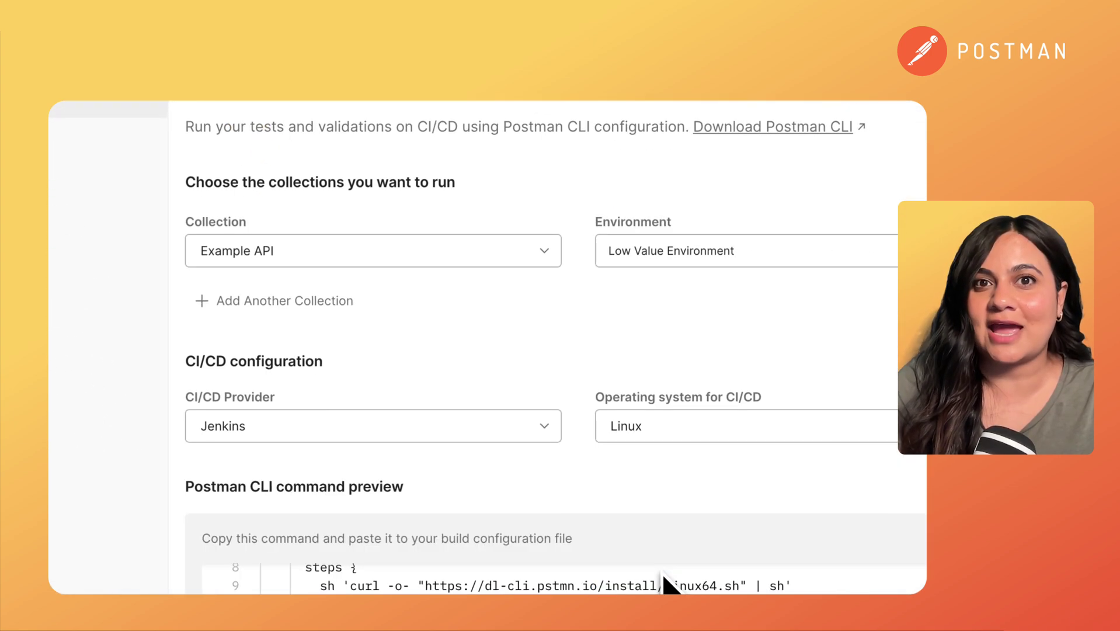
left_click(443, 427)
left_click(547, 503)
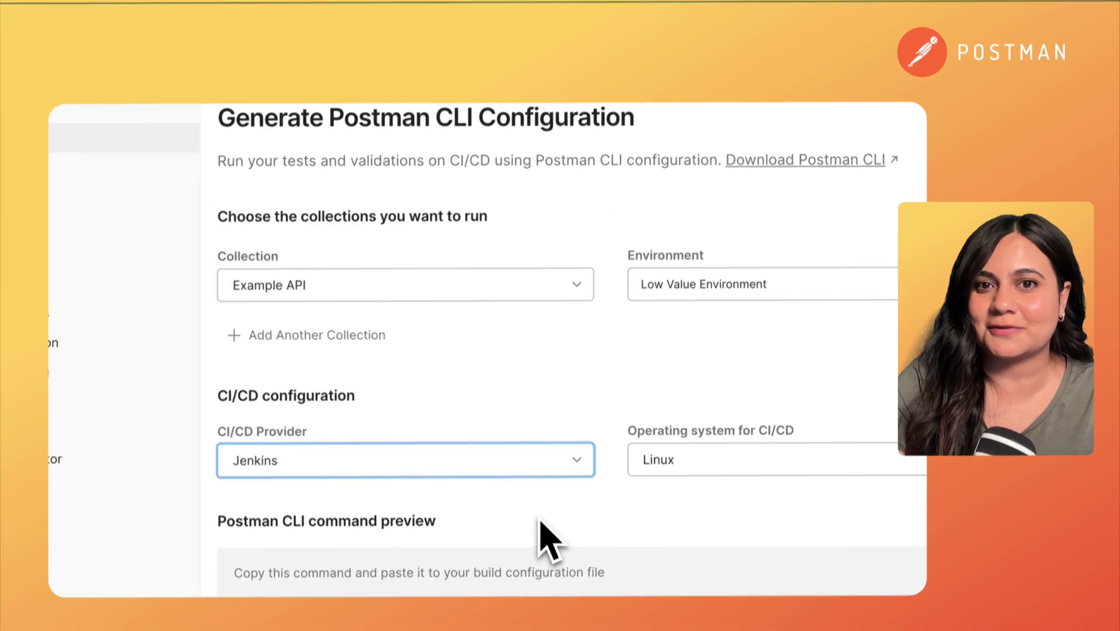